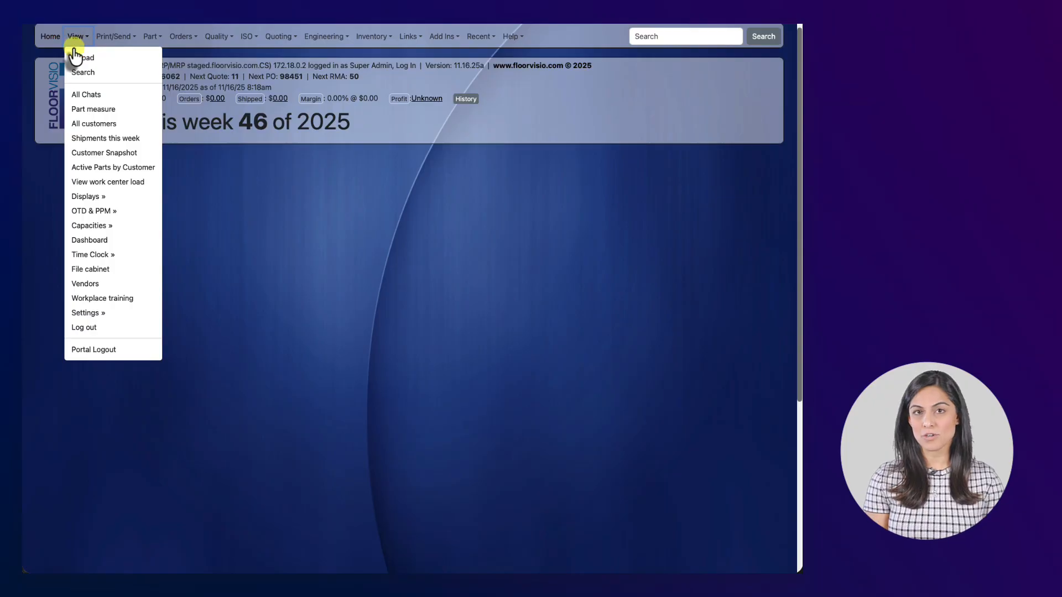
Start a new customer record by choosing Add New... from the All customers page
left_click(84, 124)
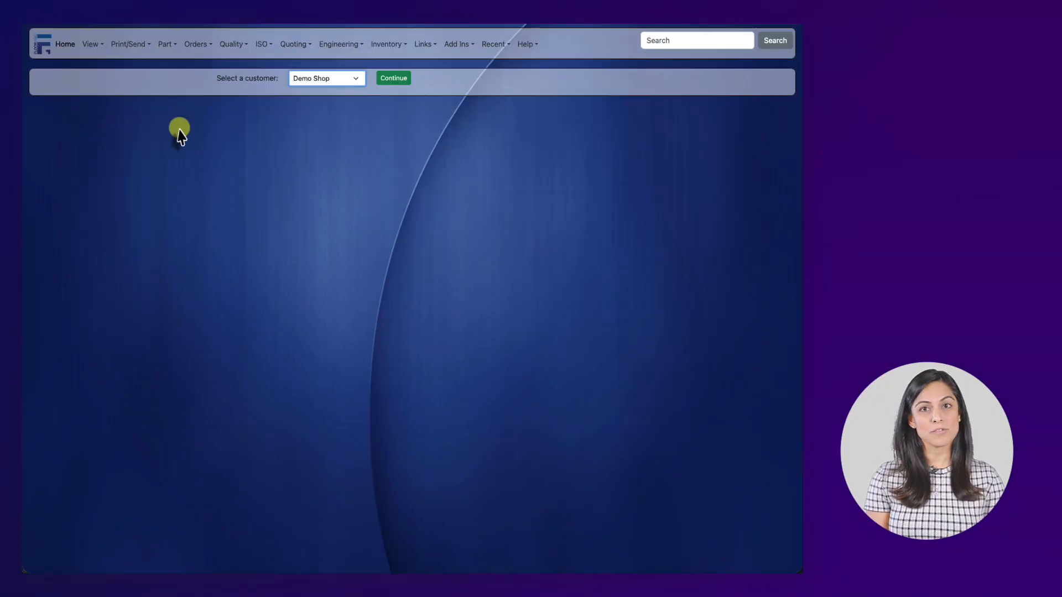
left_click(306, 81)
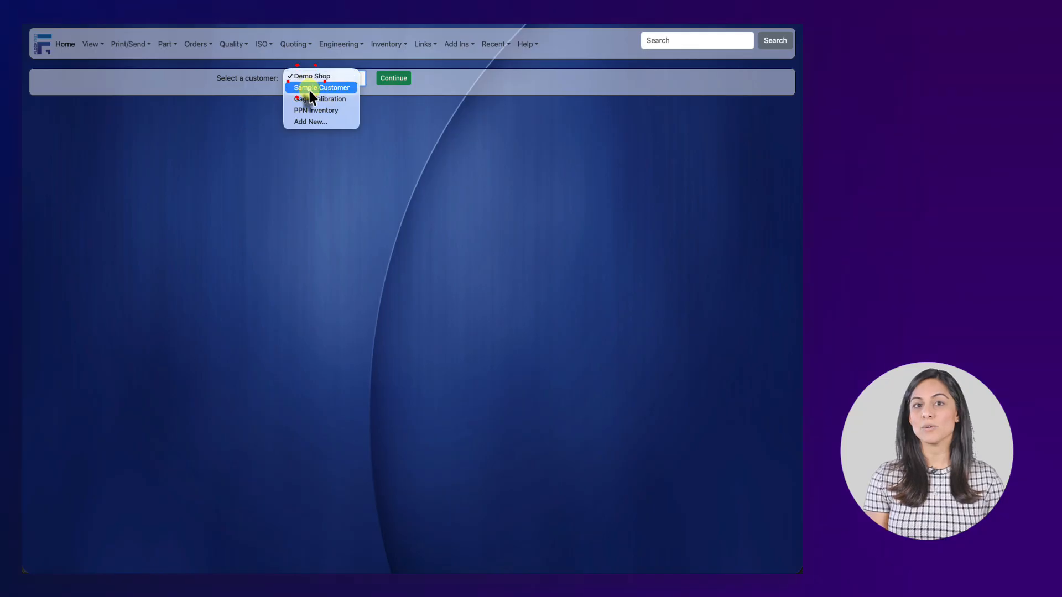
left_click(312, 121)
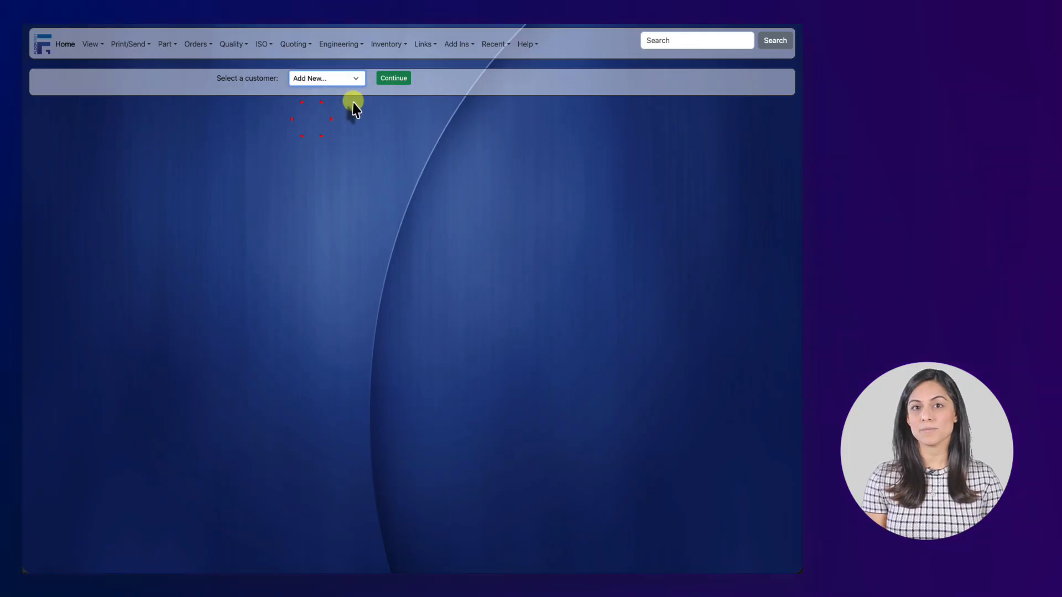
left_click(387, 79)
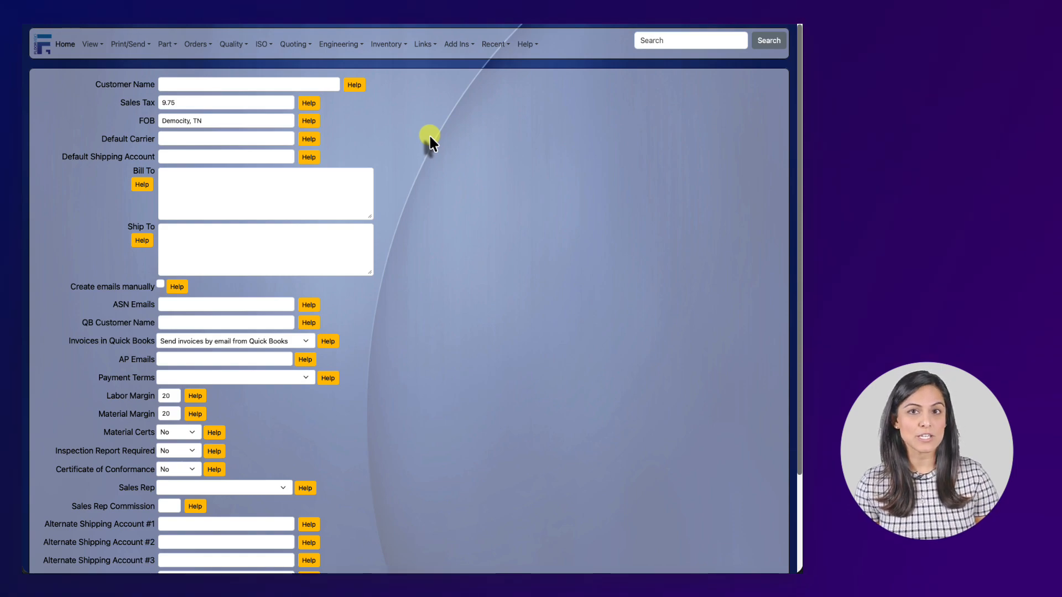
Enter 'Demo Shop' as the customer name, correcting the mistyped capitalisation
scroll(429, 136, "down", 1)
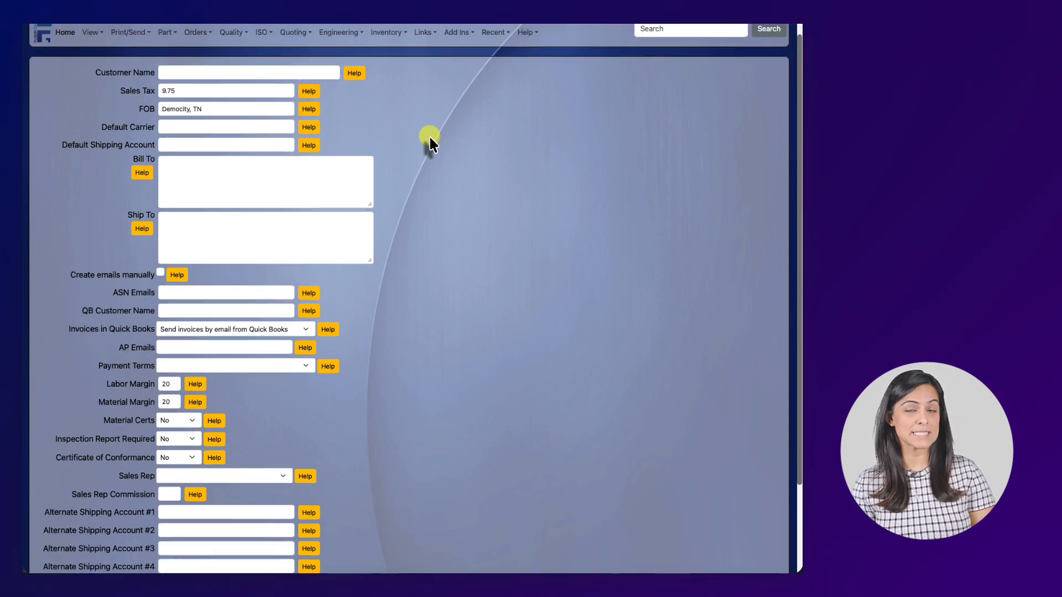
left_click(310, 81)
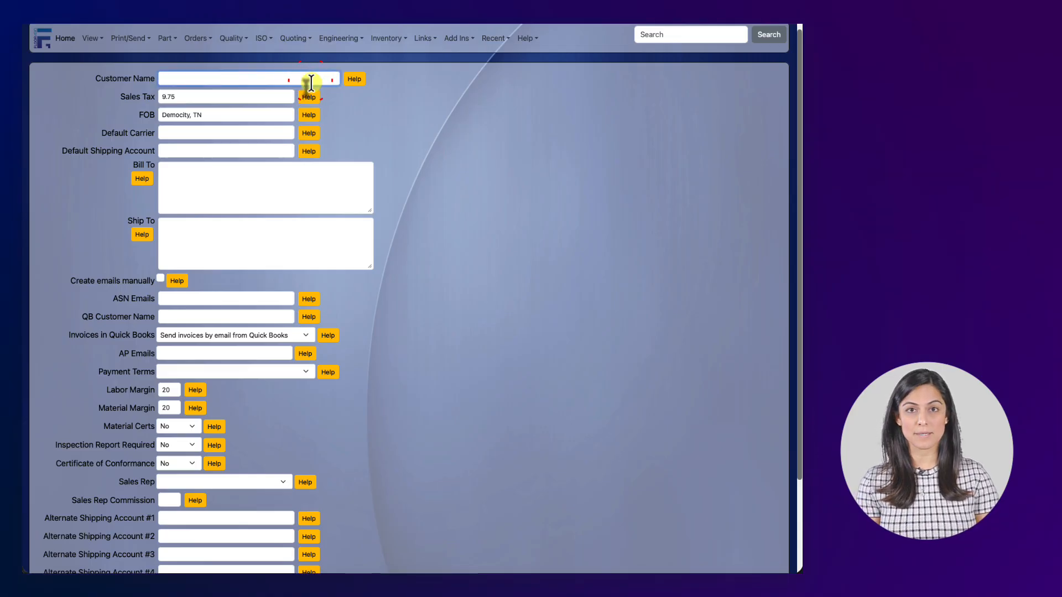
type("D")
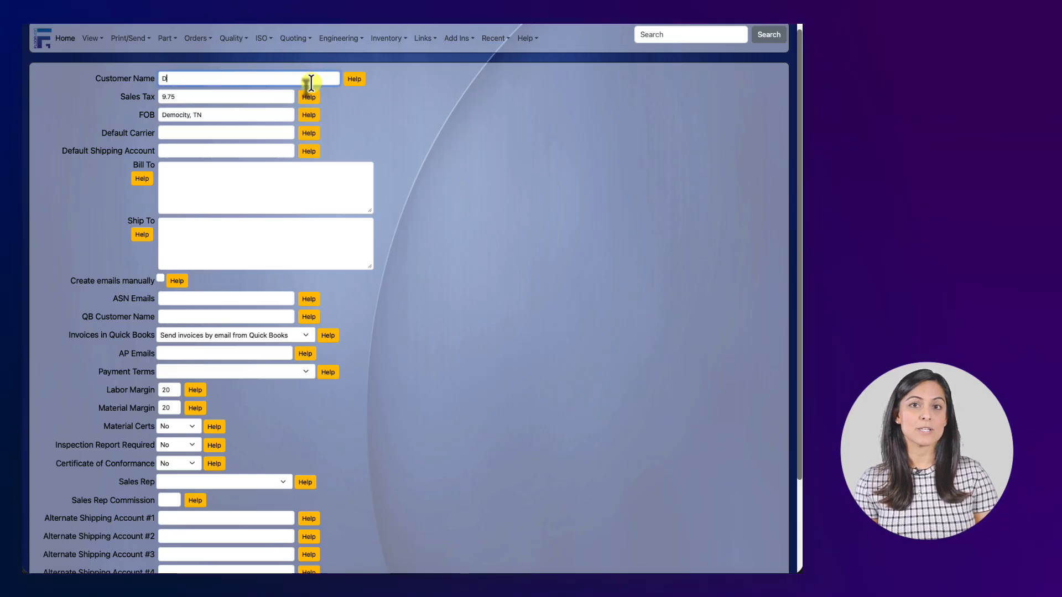
type("emo SHop")
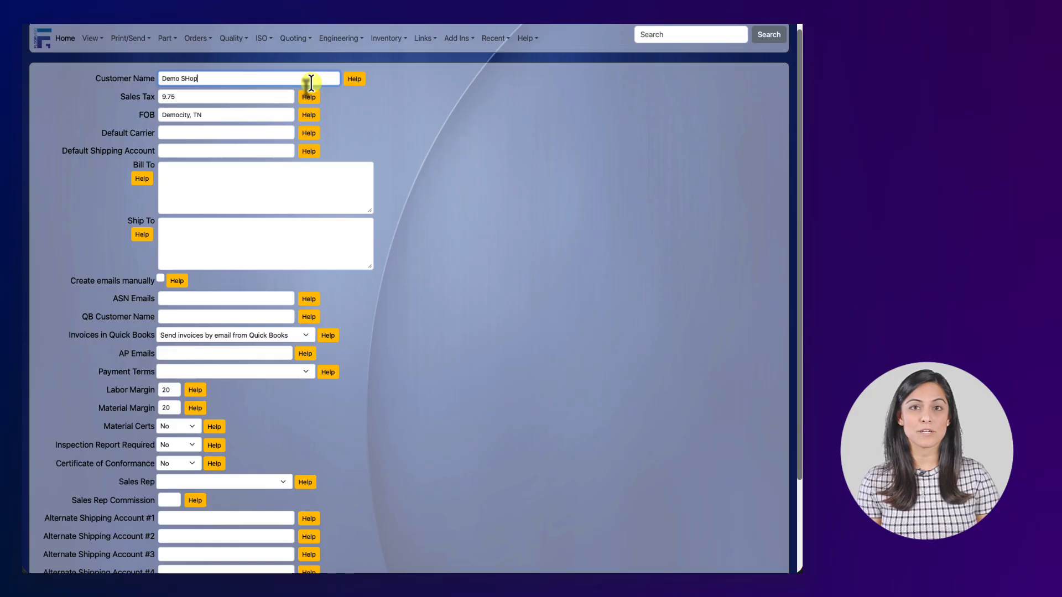
key("BackSpace")
key("BackSpace")
key("BackSpace")
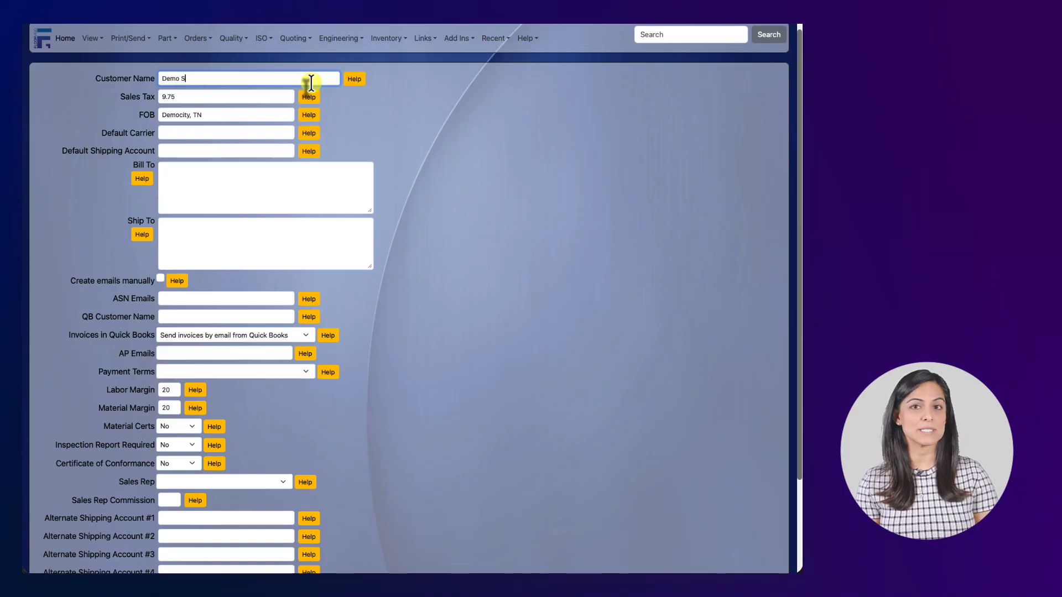
type("hop")
key("Tab")
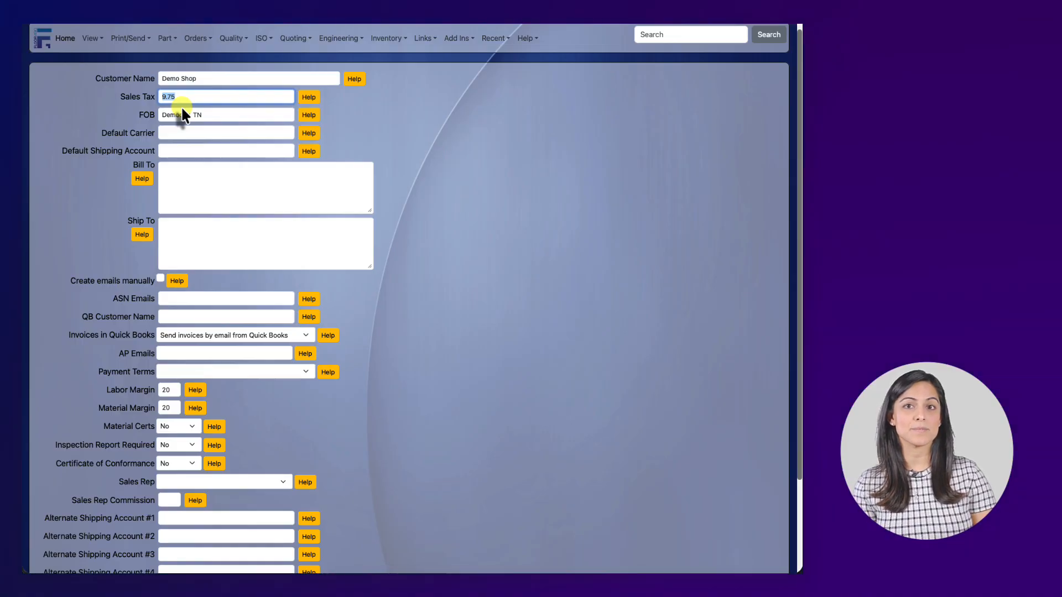
Set the default carrier to UPS and fill in the default shipping account number
left_click(210, 113)
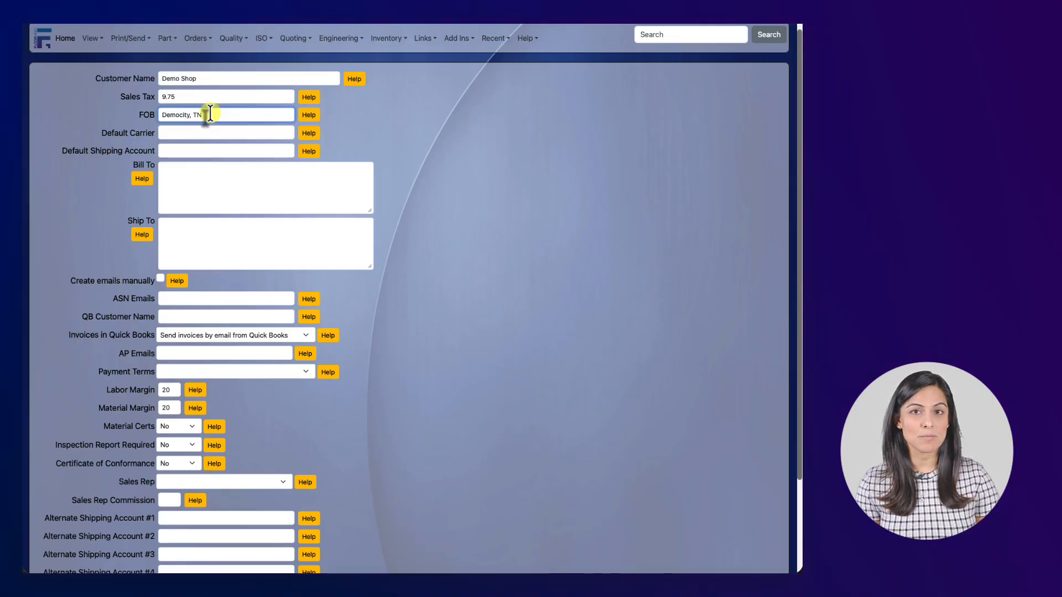
left_click(206, 134)
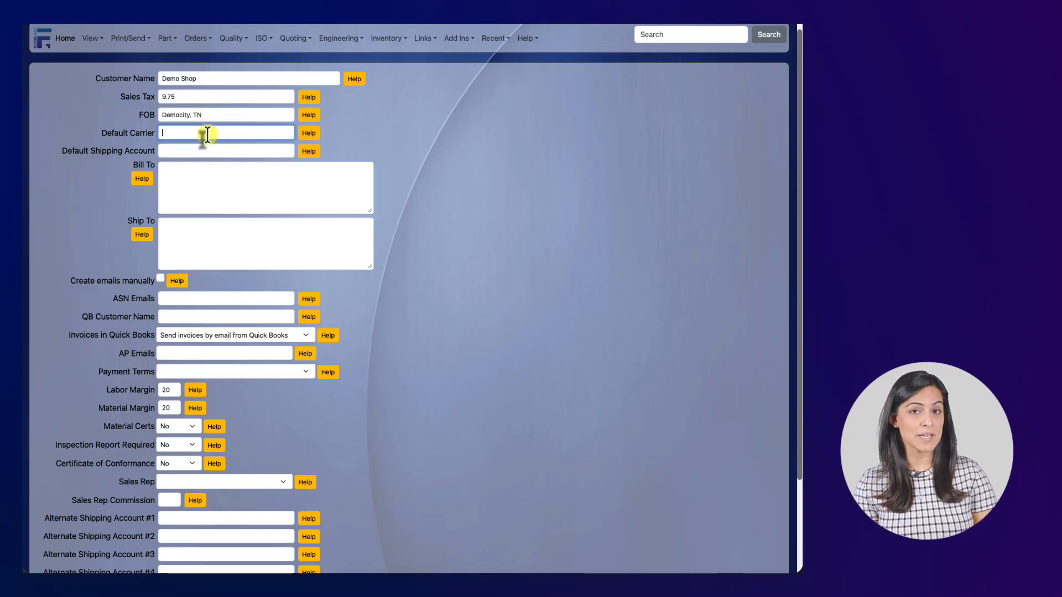
type("UPS")
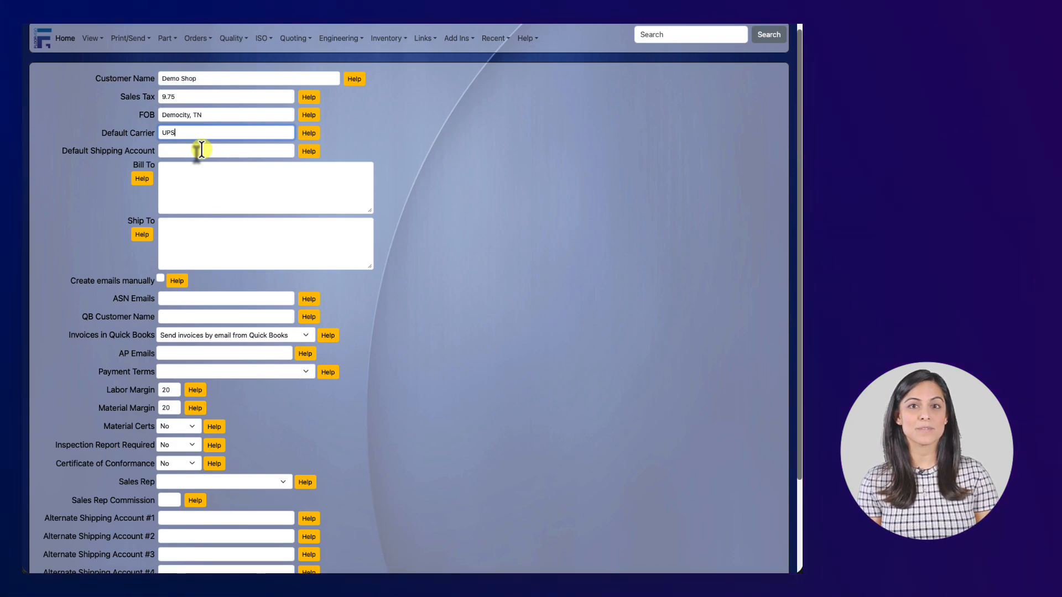
left_click(201, 149)
type("12345")
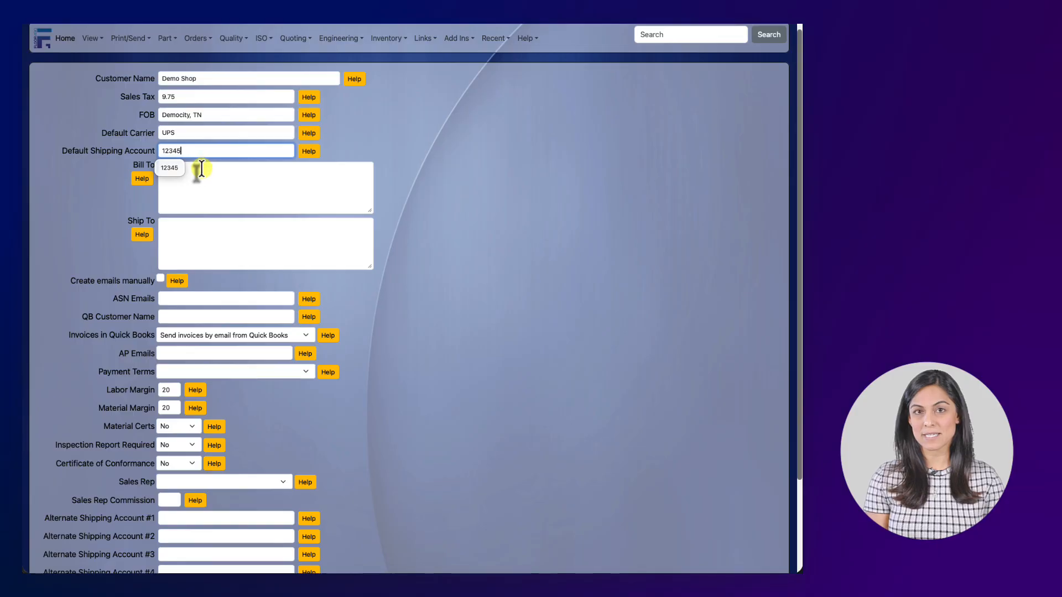
left_click(201, 166)
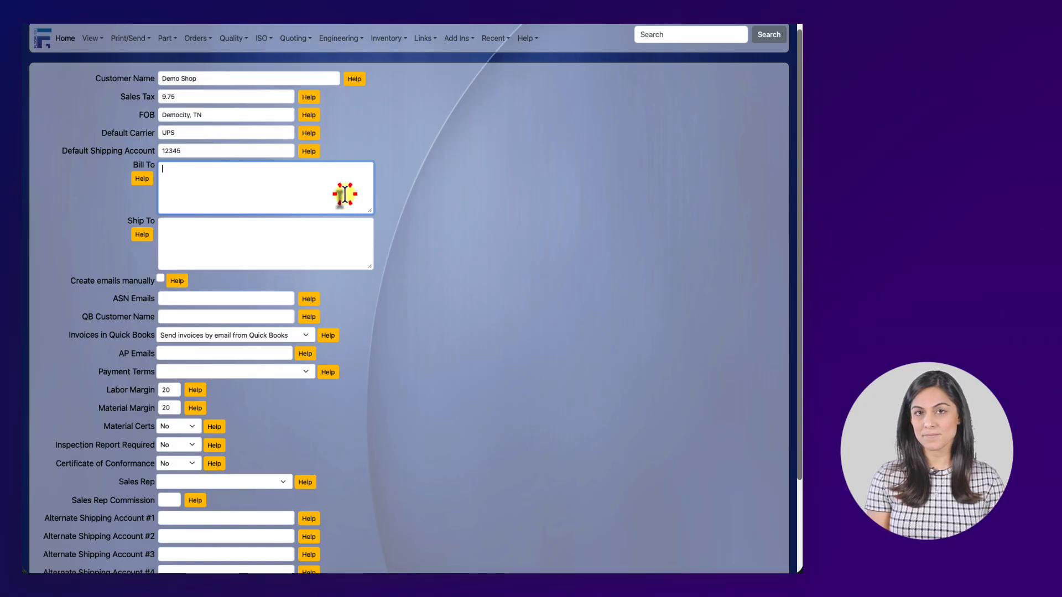
Enter the customer's two-line billing address with its PO box, city, state and ZIP
type("Demo Sho")
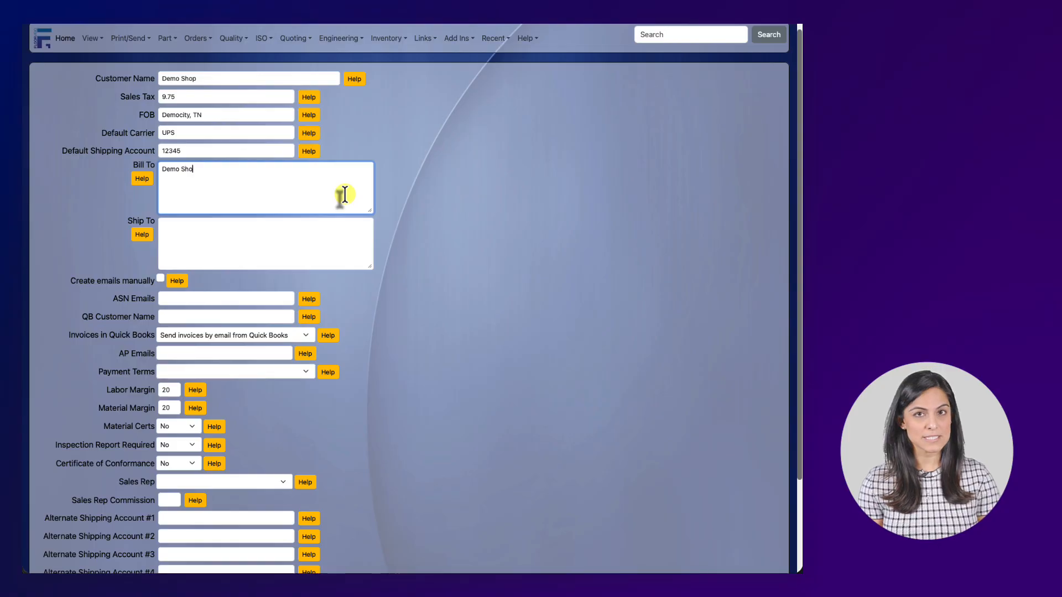
type("p PO B")
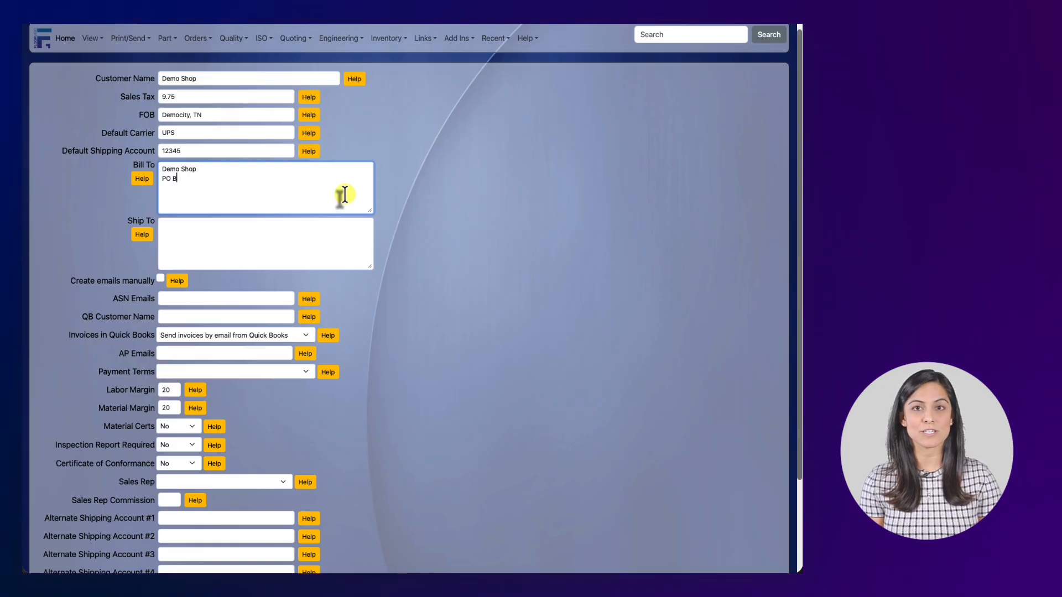
type("ox 123")
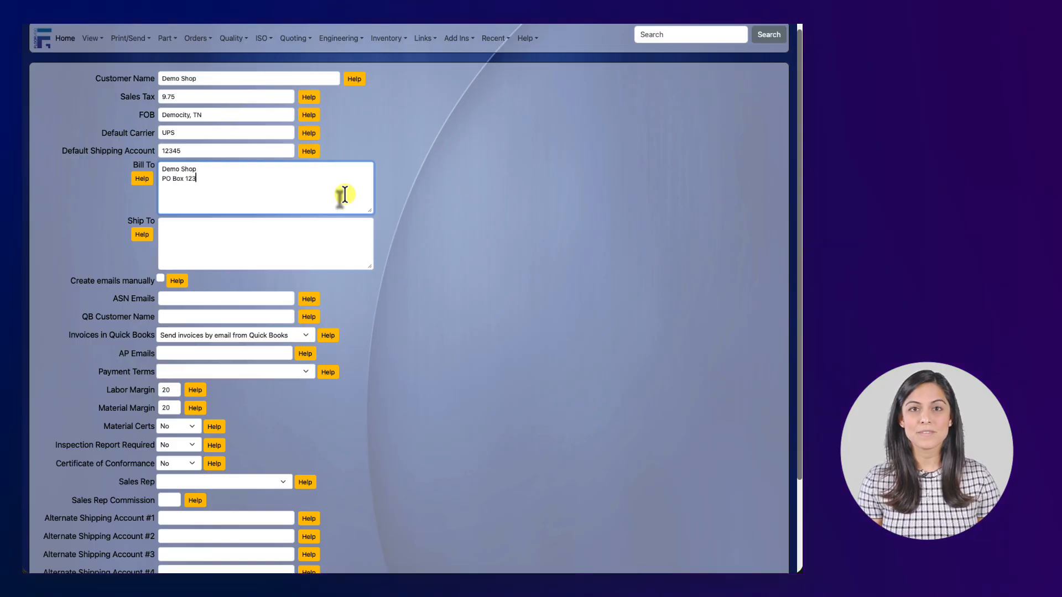
key("Return")
type("Demo Cit")
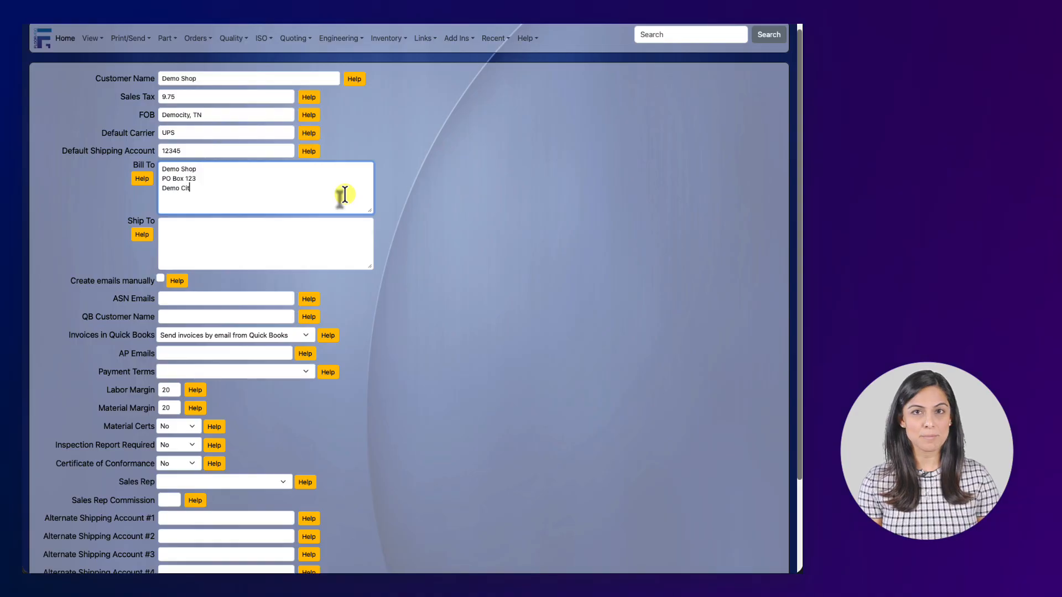
type("y, TN")
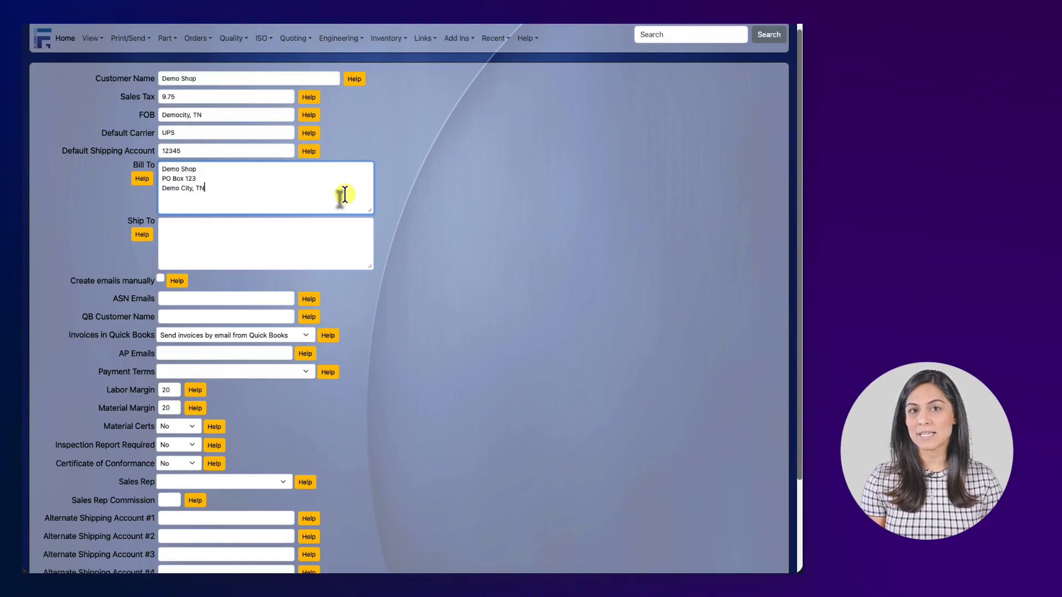
type(" 37874")
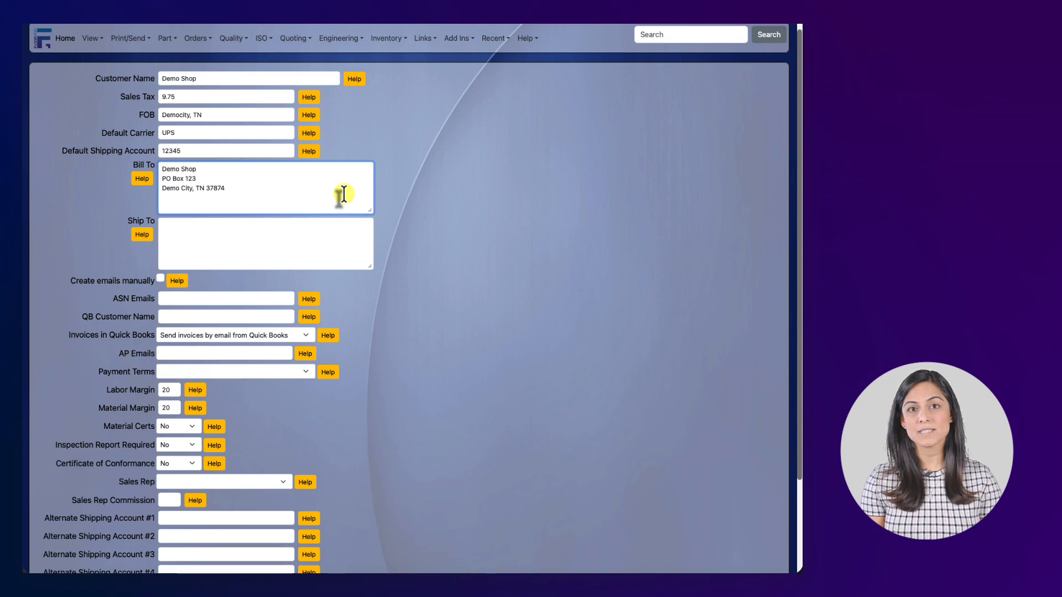
Enter the two-line ship-to address with the street, city, state and ZIP
left_click(324, 238)
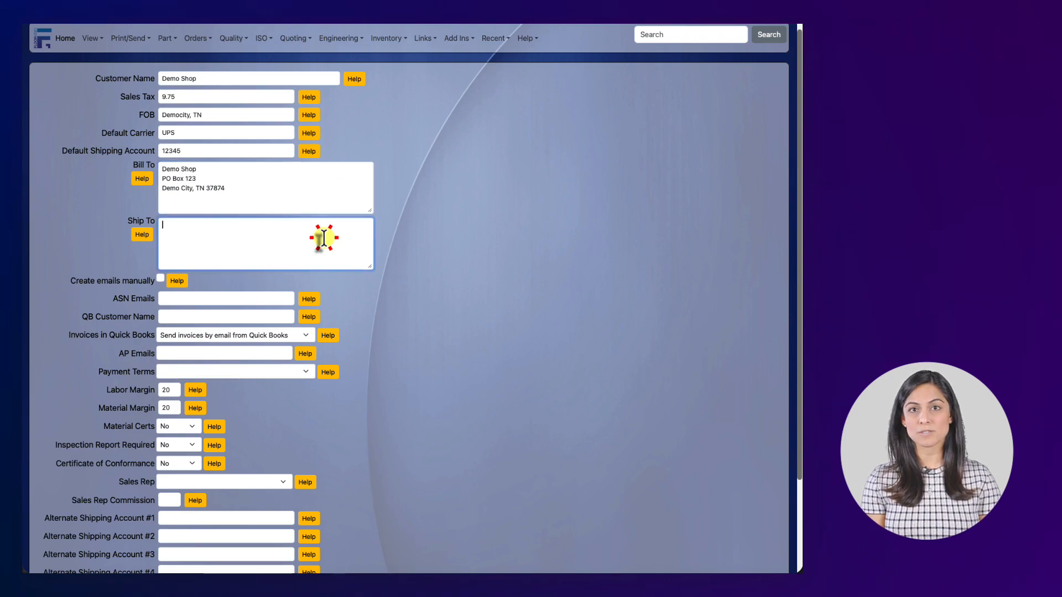
type("Demo Shop")
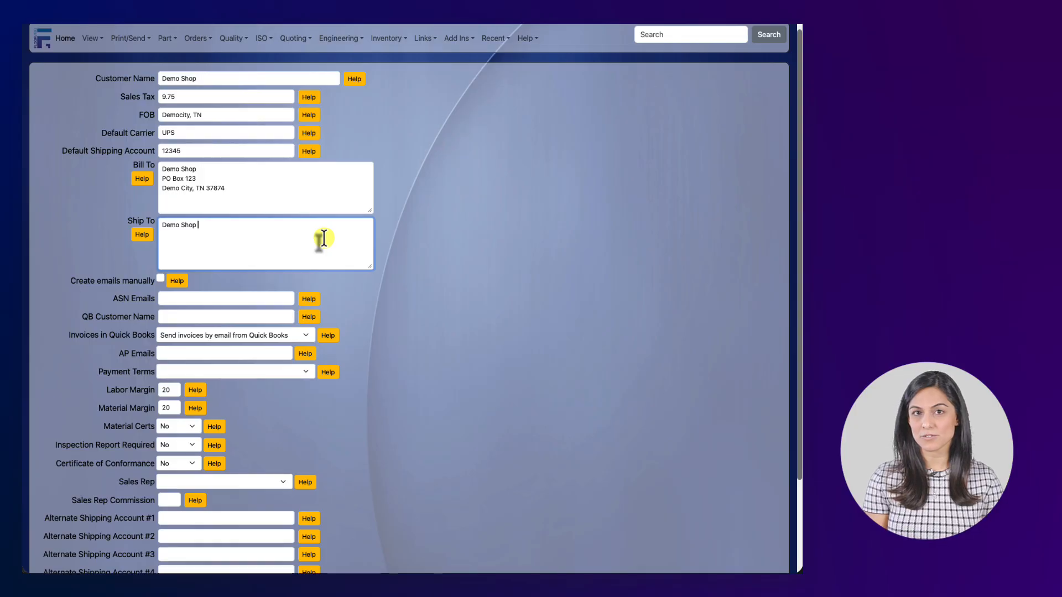
type(" 123")
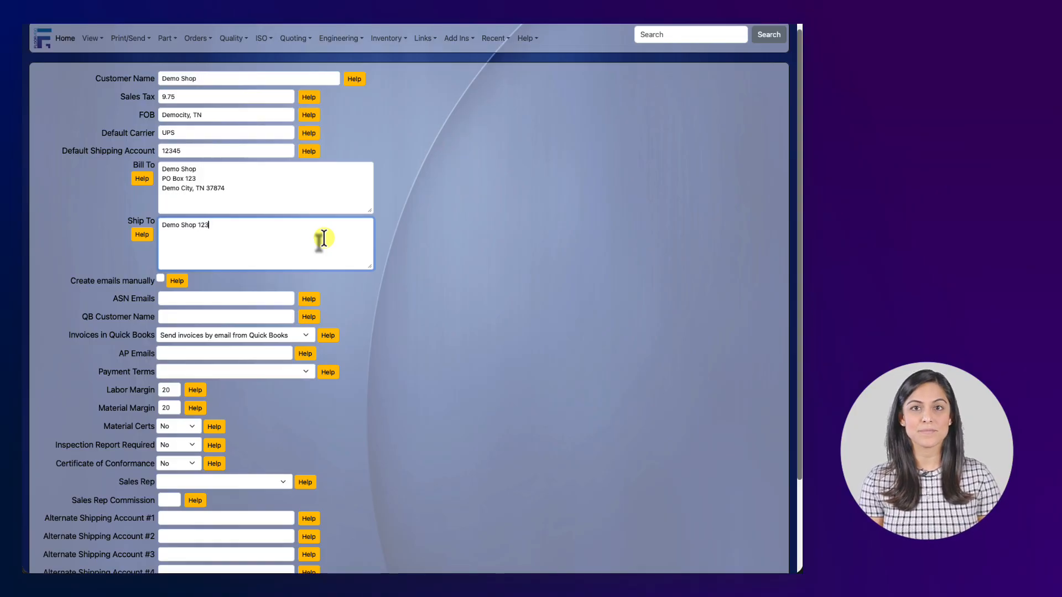
type(" Demo St")
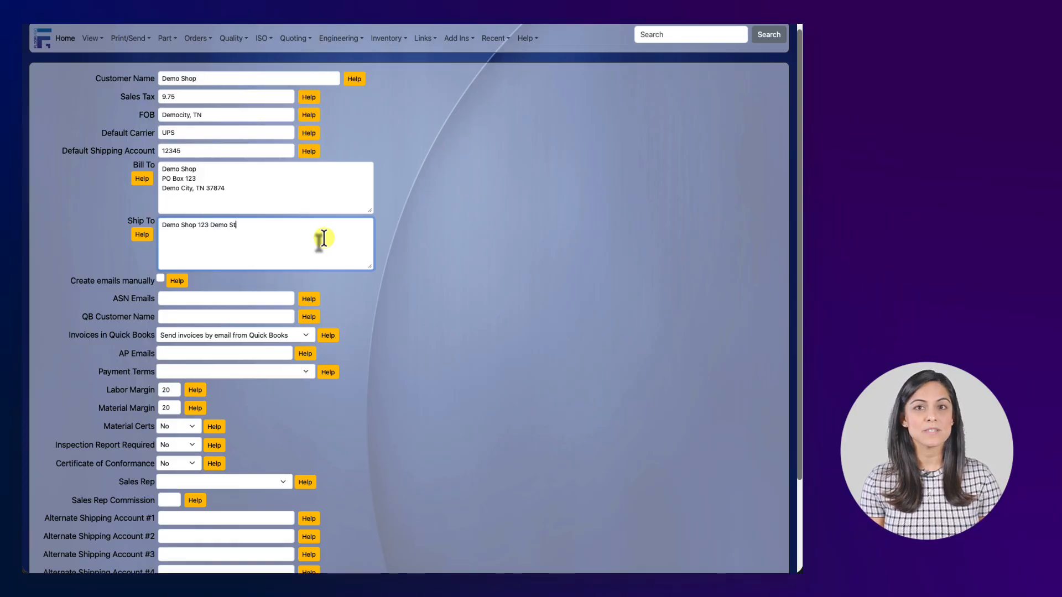
type("reet")
key("Return")
type("Dem")
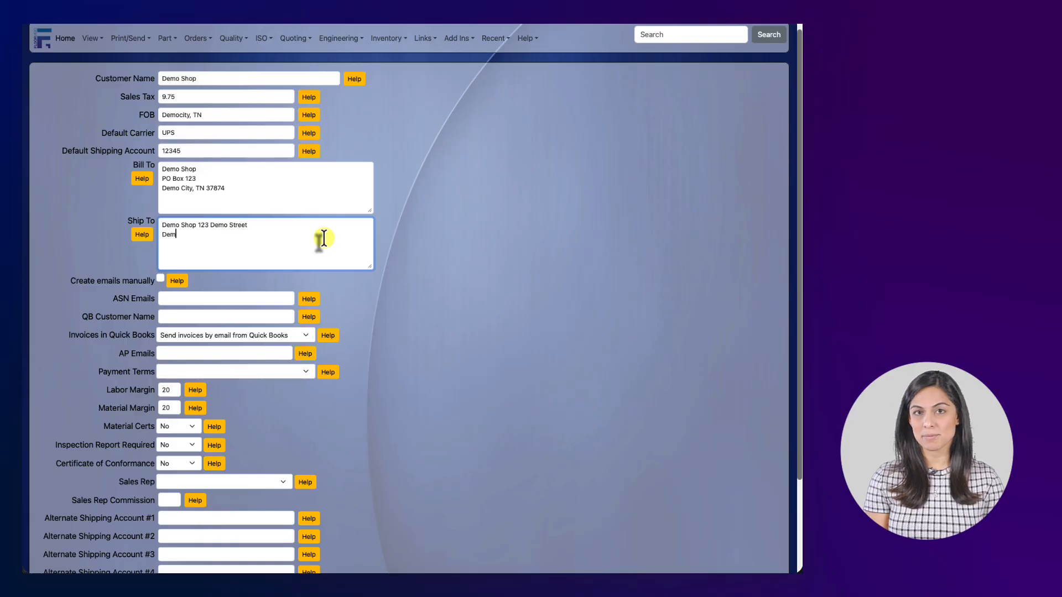
type("o City")
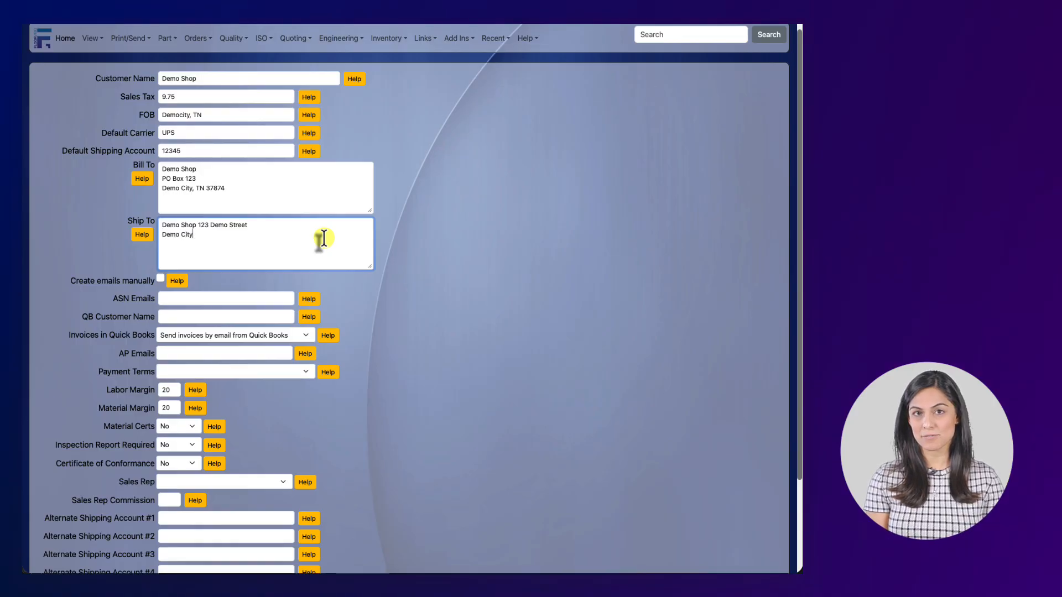
type(", TN")
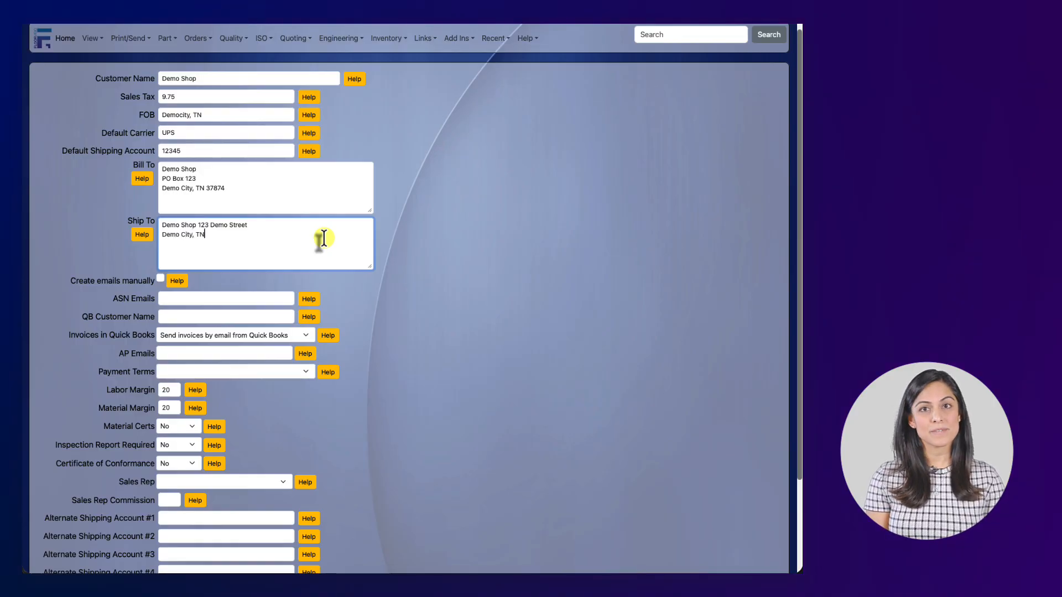
type(" 37")
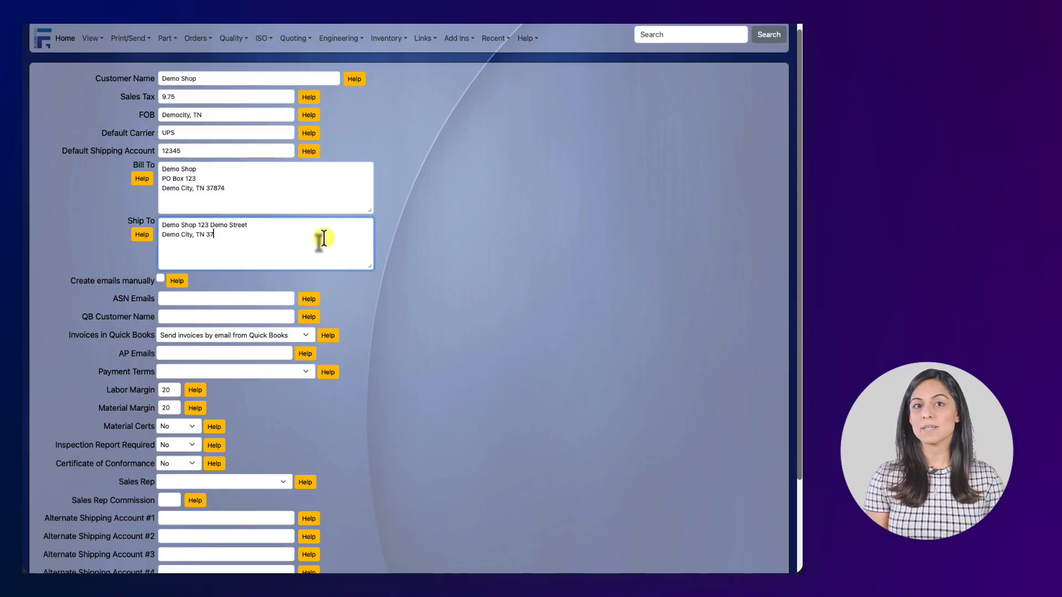
type("874")
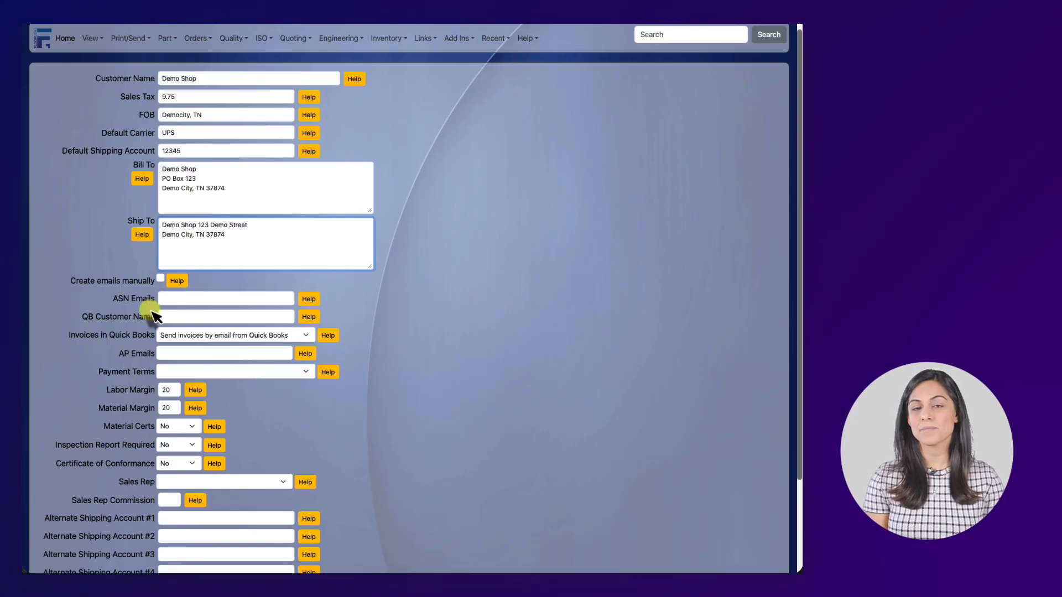
Enter the company's info e-mail address in the ASN Emails field
left_click(161, 279)
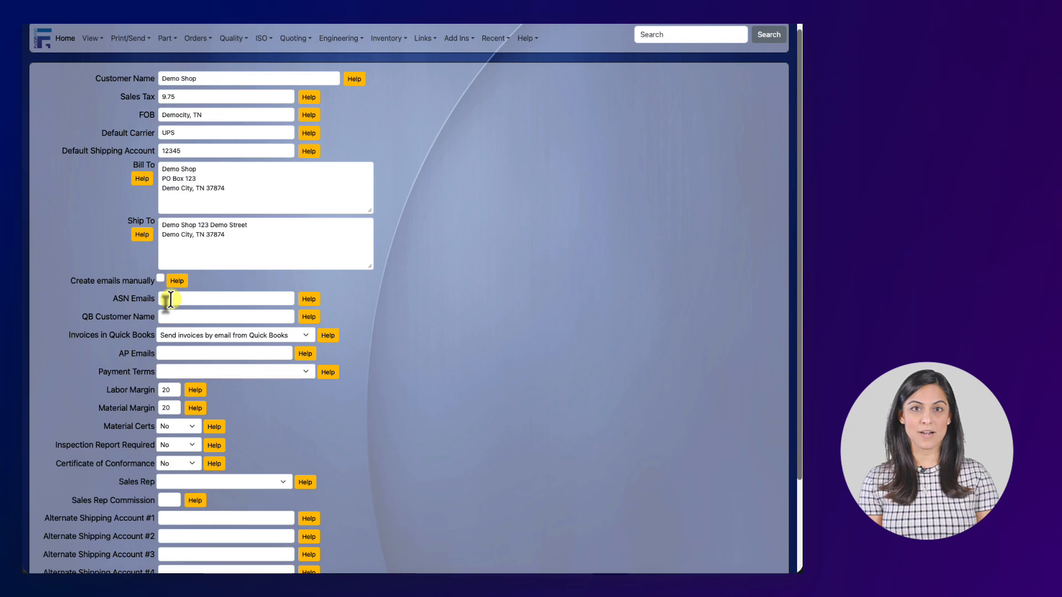
left_click(171, 299)
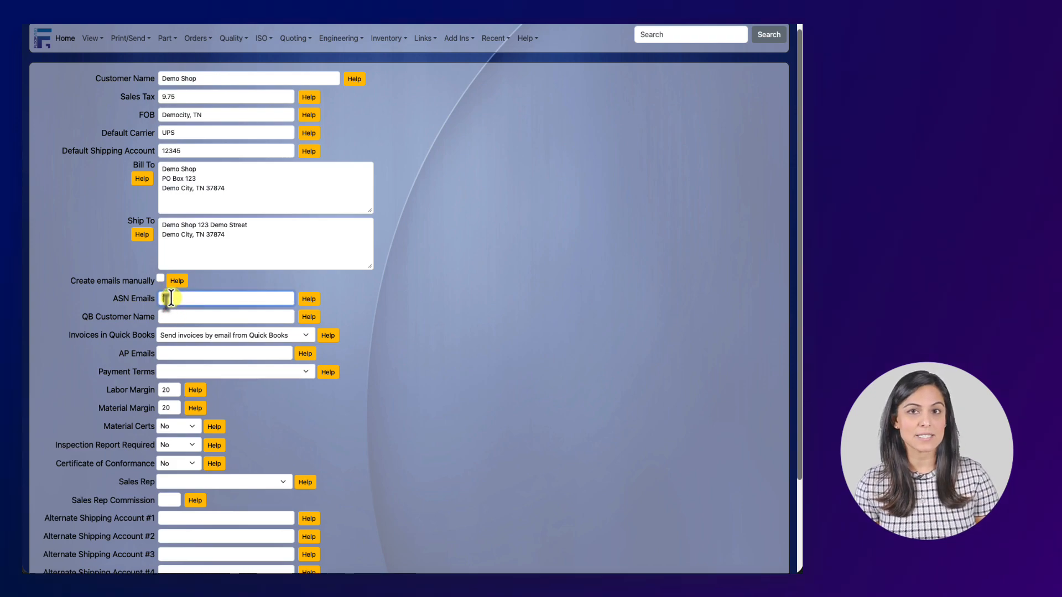
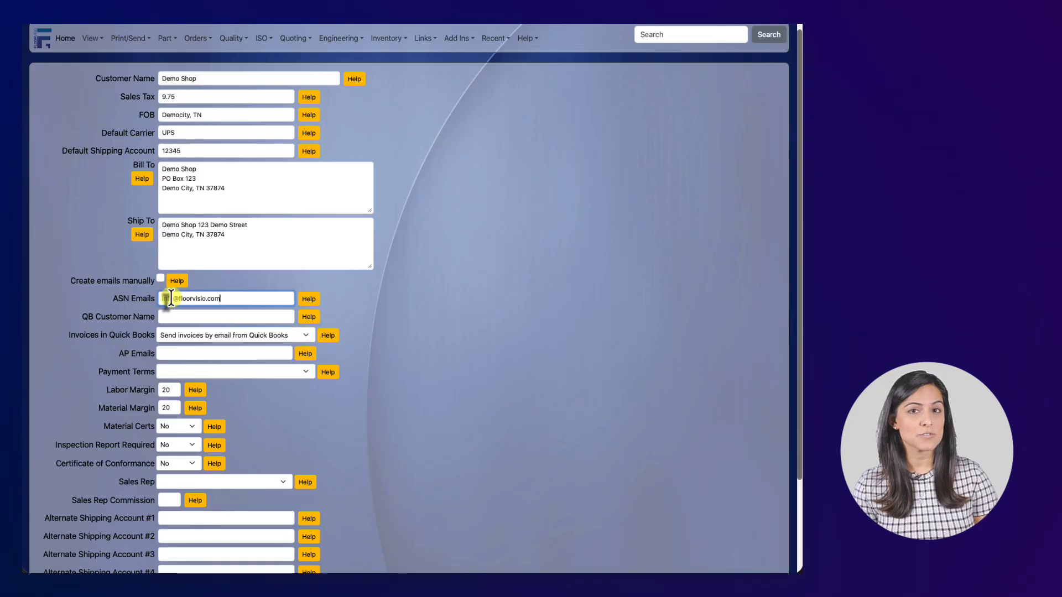
triple_click(171, 299)
key("super+c")
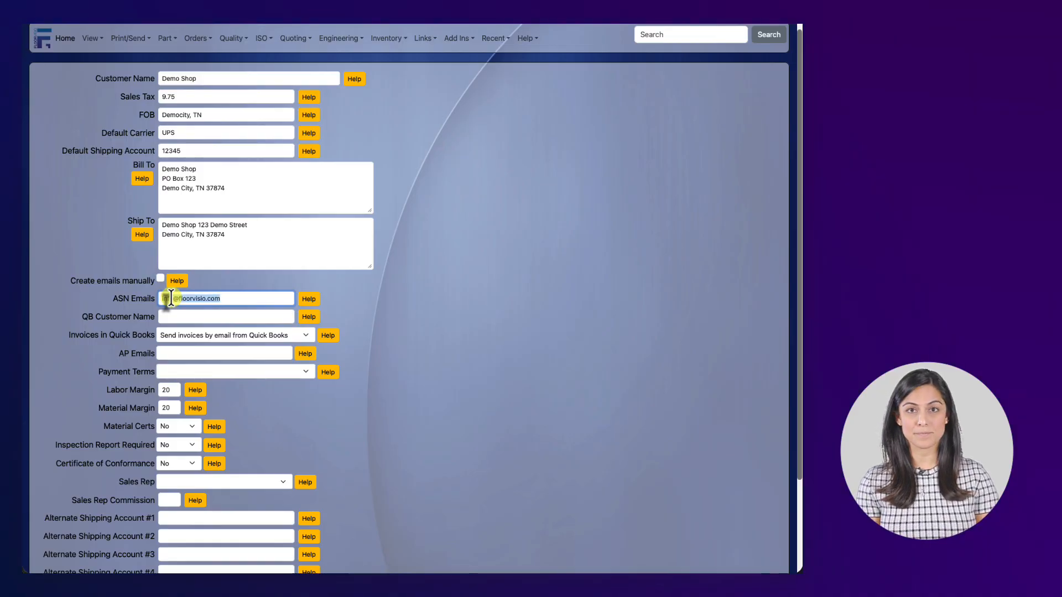
scroll(171, 298, "up", 1)
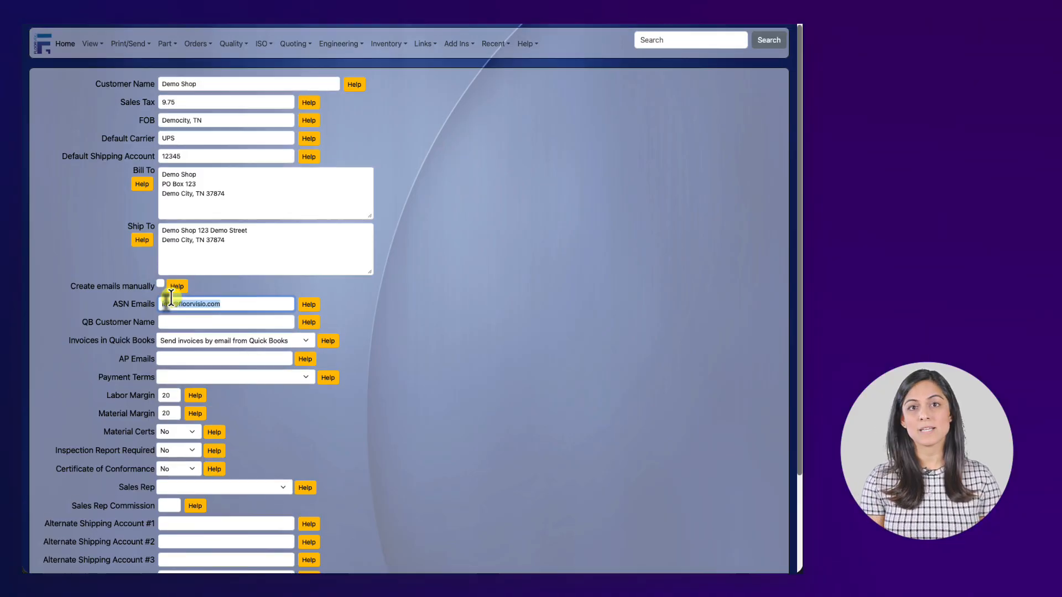
left_click(226, 306)
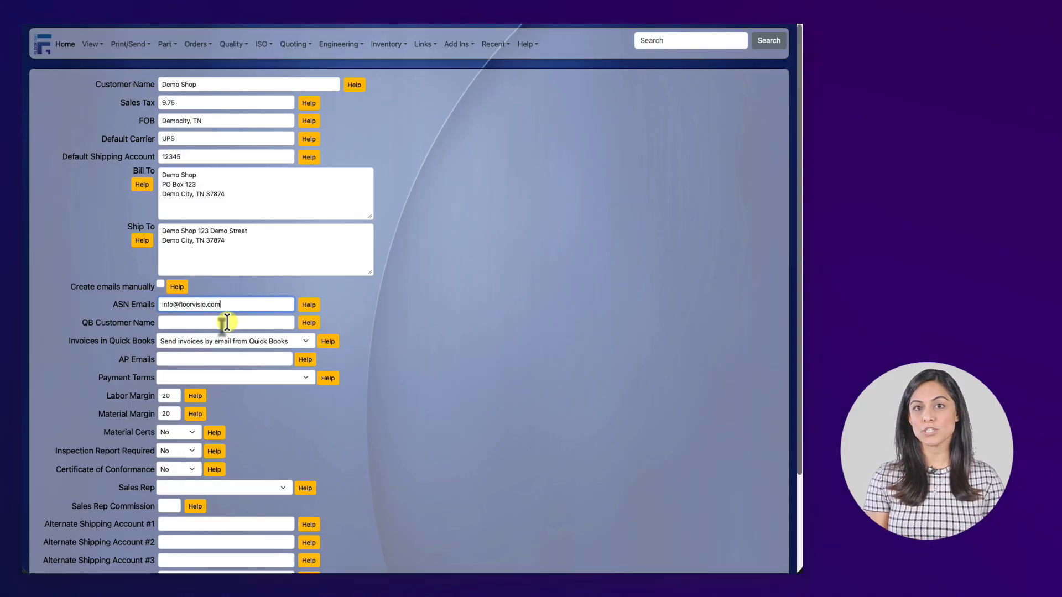
Set QB Customer Name to 'Demo Shop' and keep invoices emailed from Quick Books
left_click(227, 322)
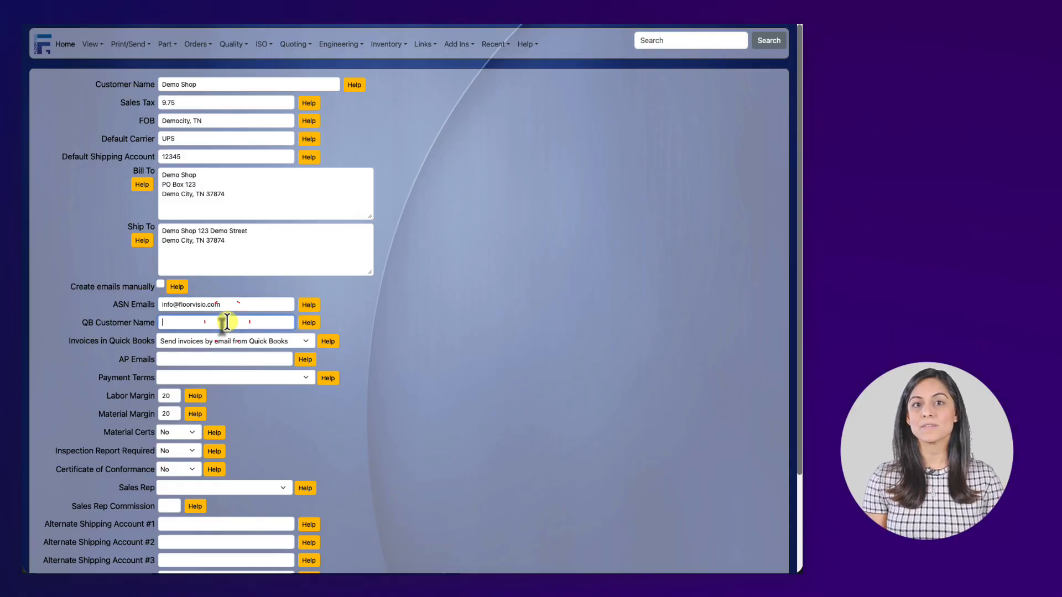
type("Demo Shop")
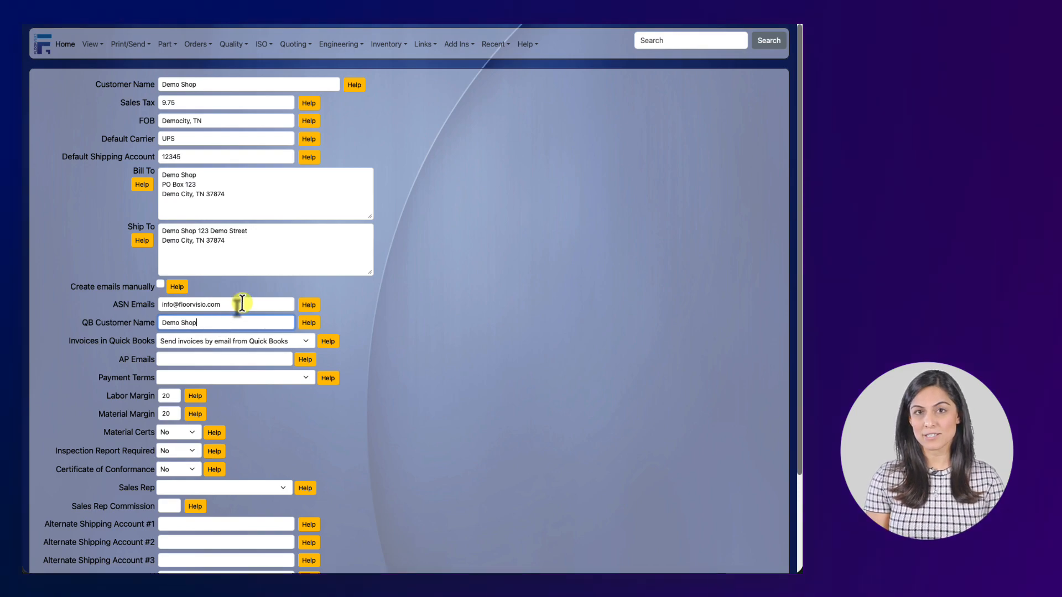
scroll(408, 303, "down", 1)
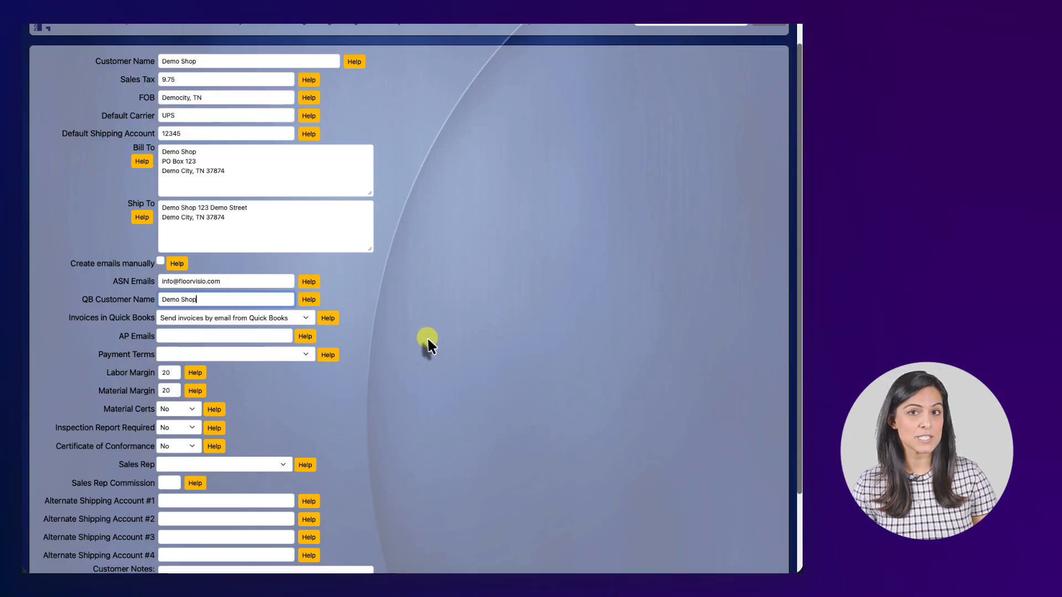
left_click(302, 319)
left_click(302, 318)
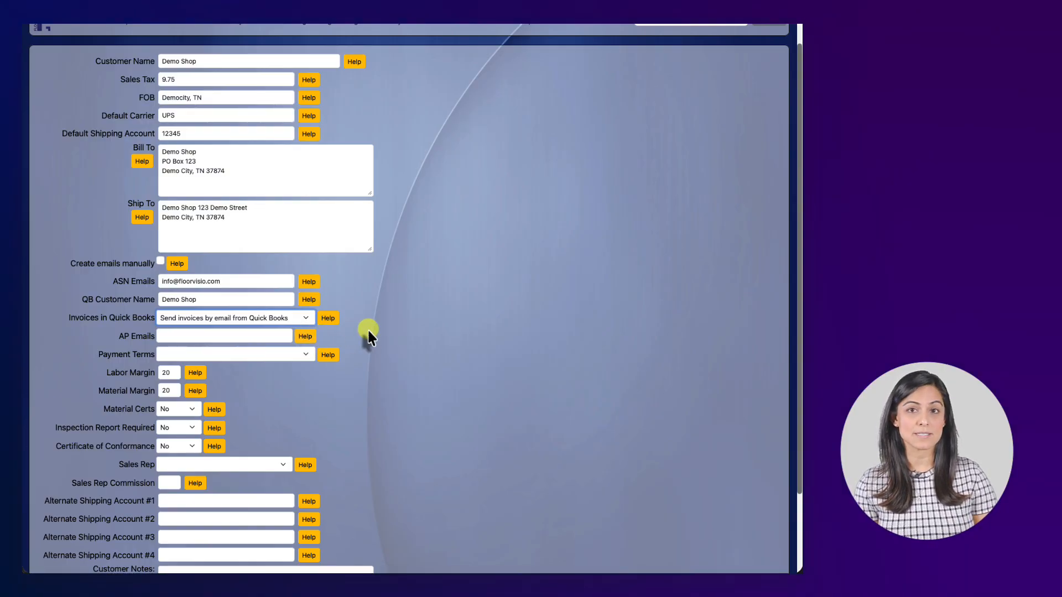
Paste the same info e-mail address into the AP Emails field
left_click(275, 338)
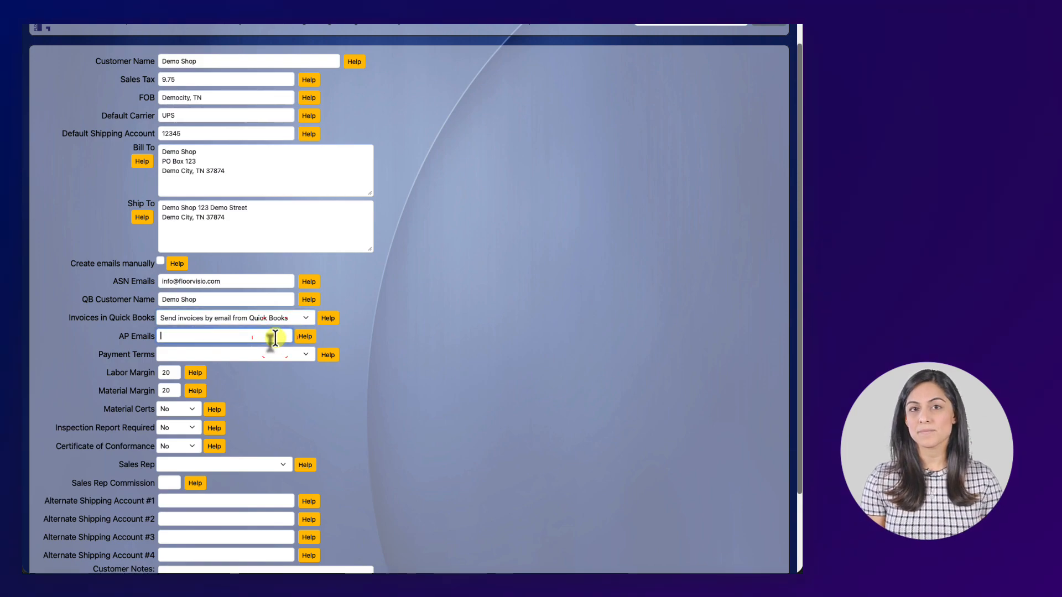
key("super+v")
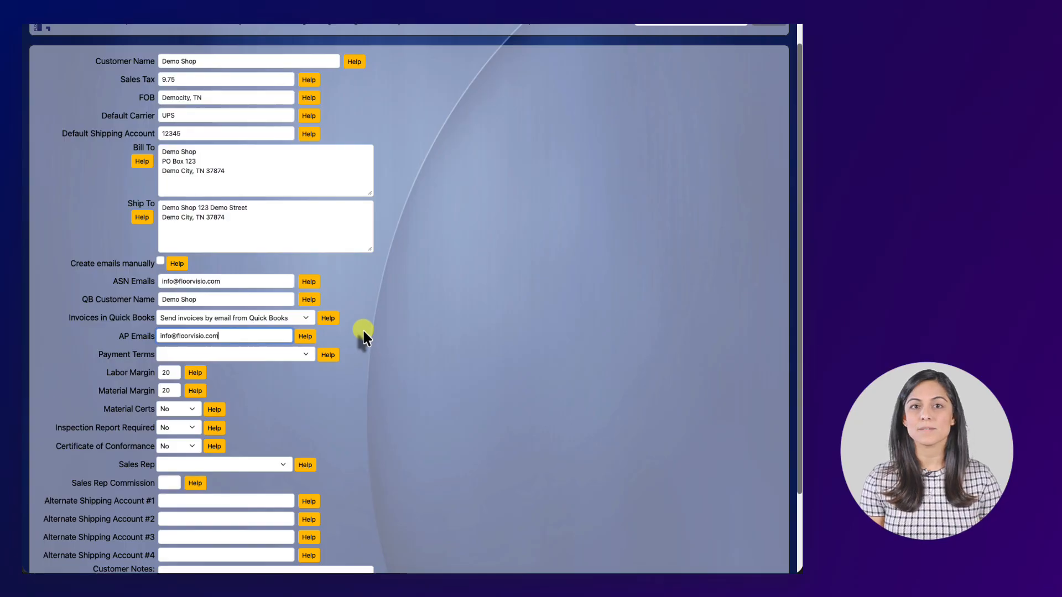
scroll(363, 327, "down", 1)
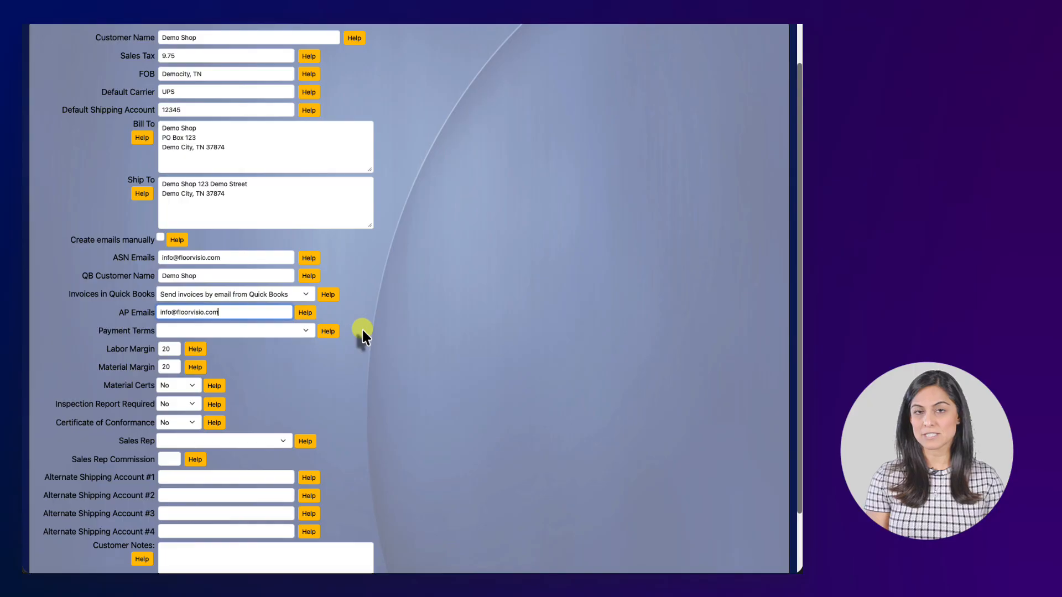
Set the customer's payment terms to Net 30
left_click(302, 334)
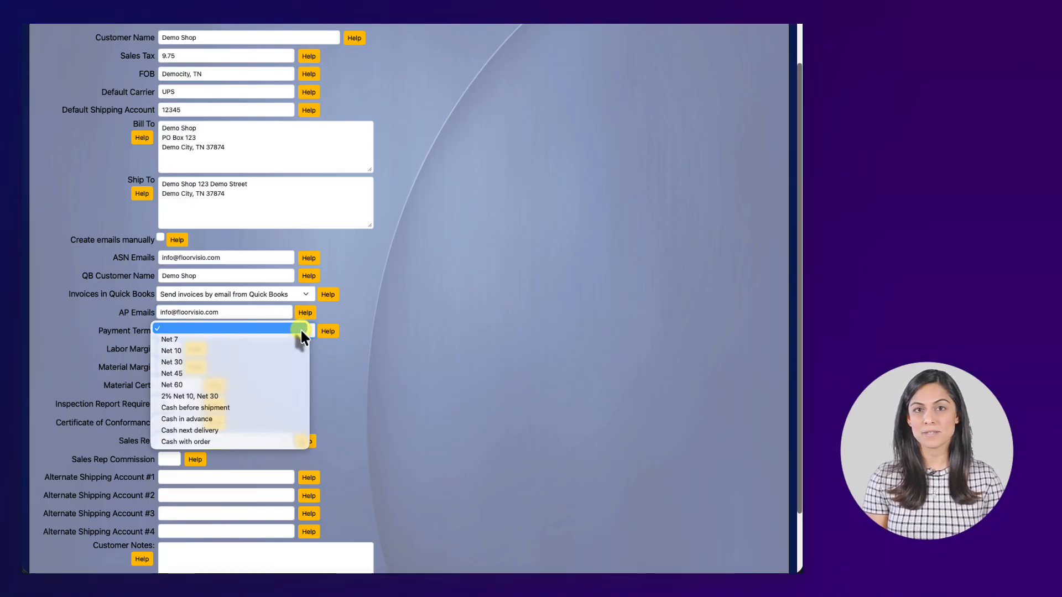
left_click(241, 360)
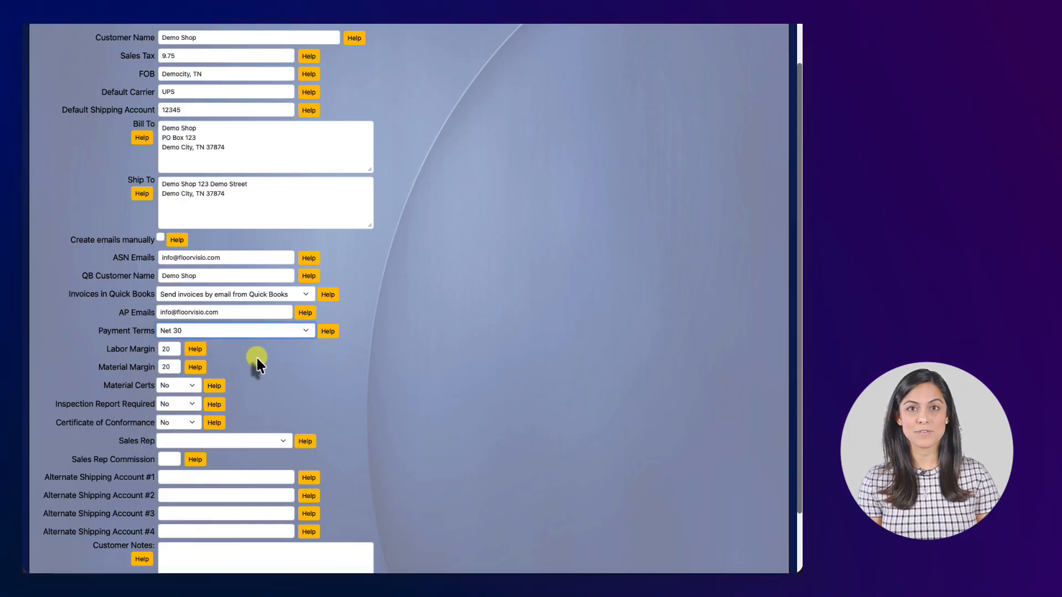
left_click(175, 349)
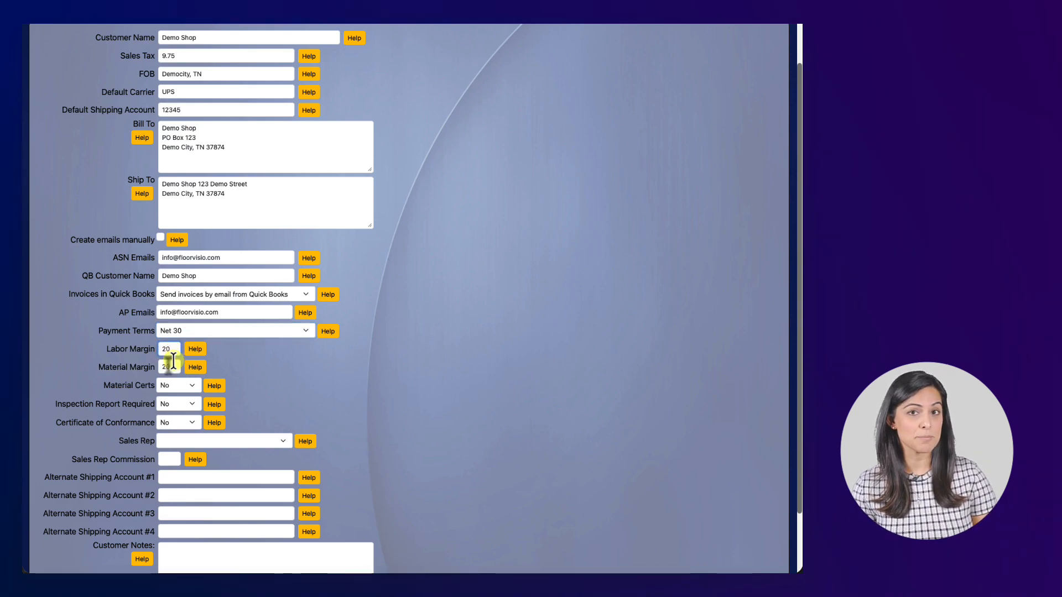
Change both Labor Margin and Material Margin from 20 to 25
left_click(173, 362)
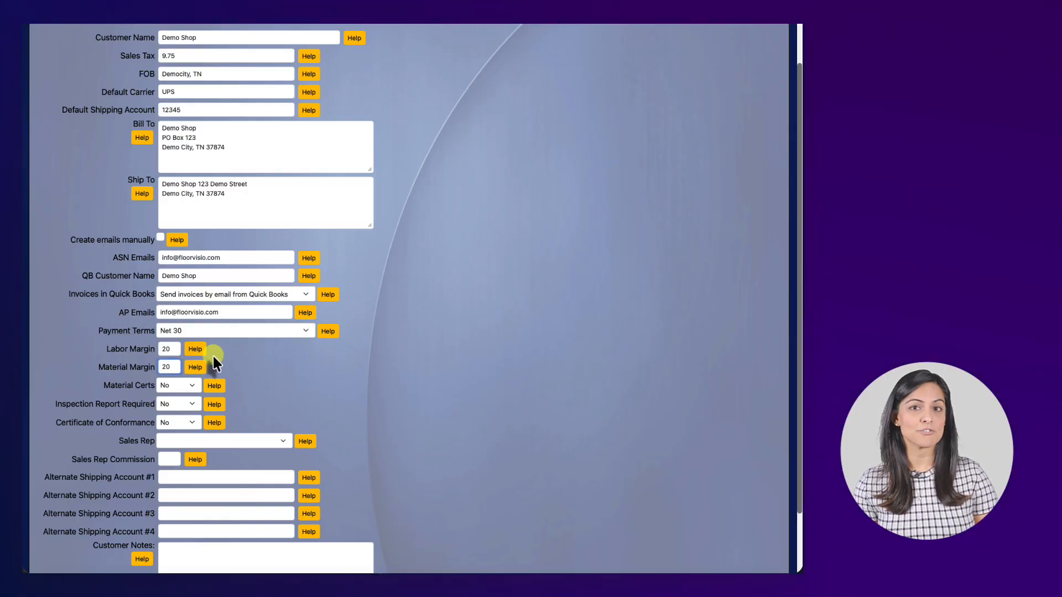
left_click(167, 349)
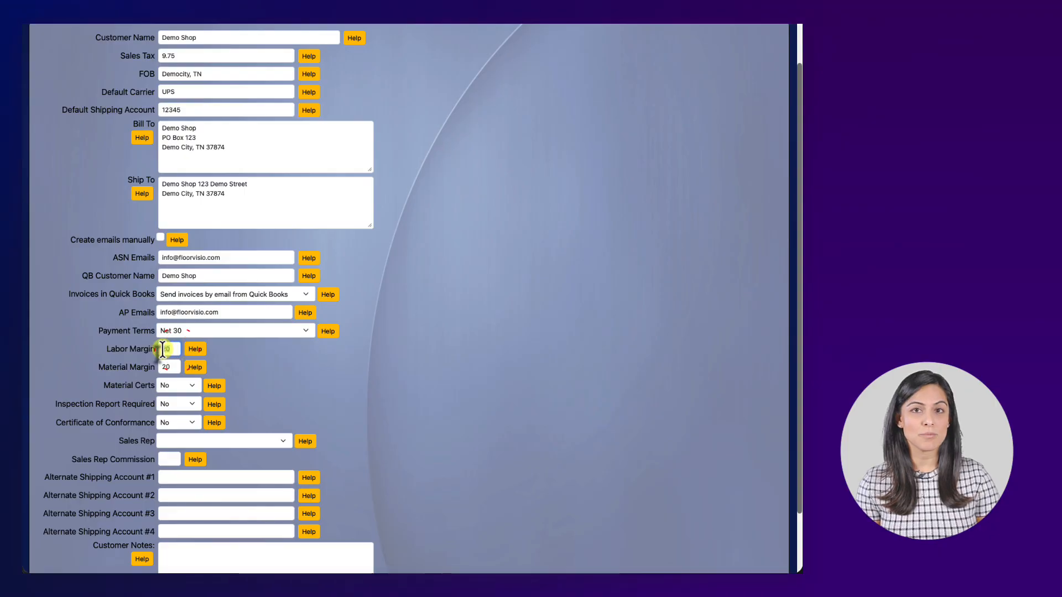
key("BackSpace")
type("5")
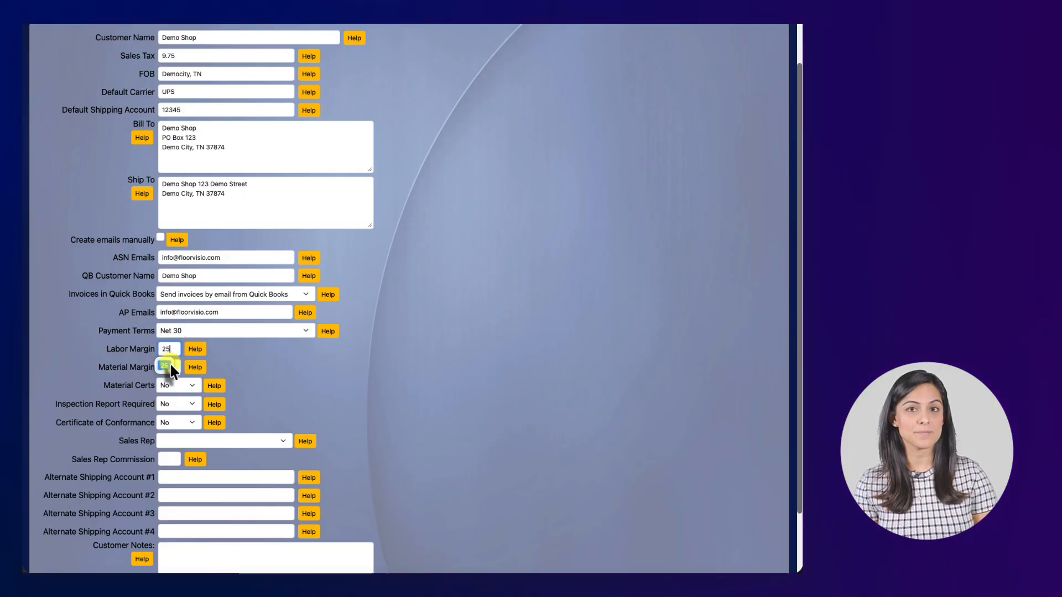
left_click(173, 368)
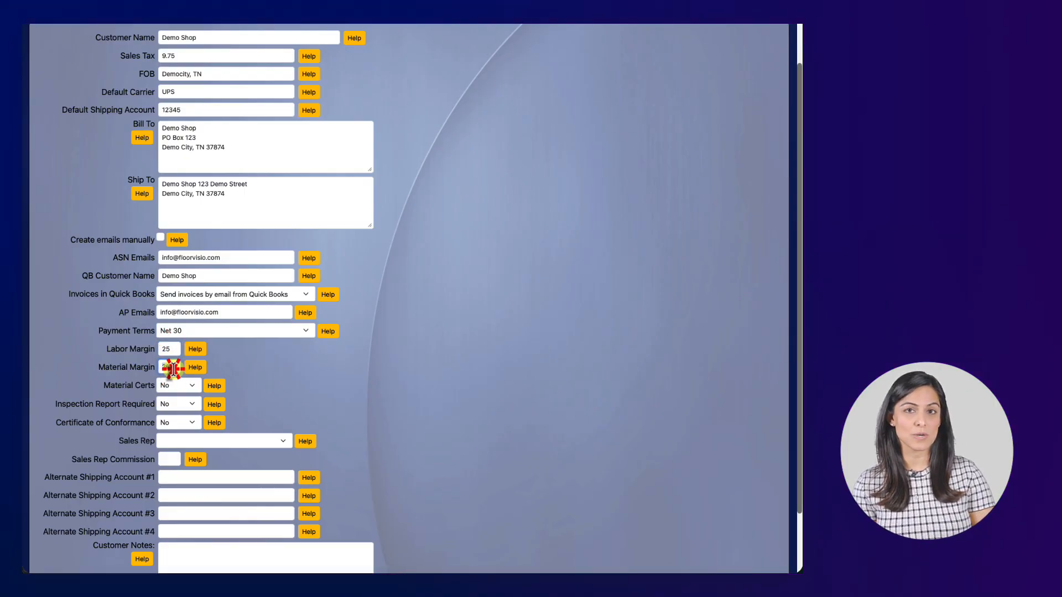
key("BackSpace")
type("5")
left_click(254, 372)
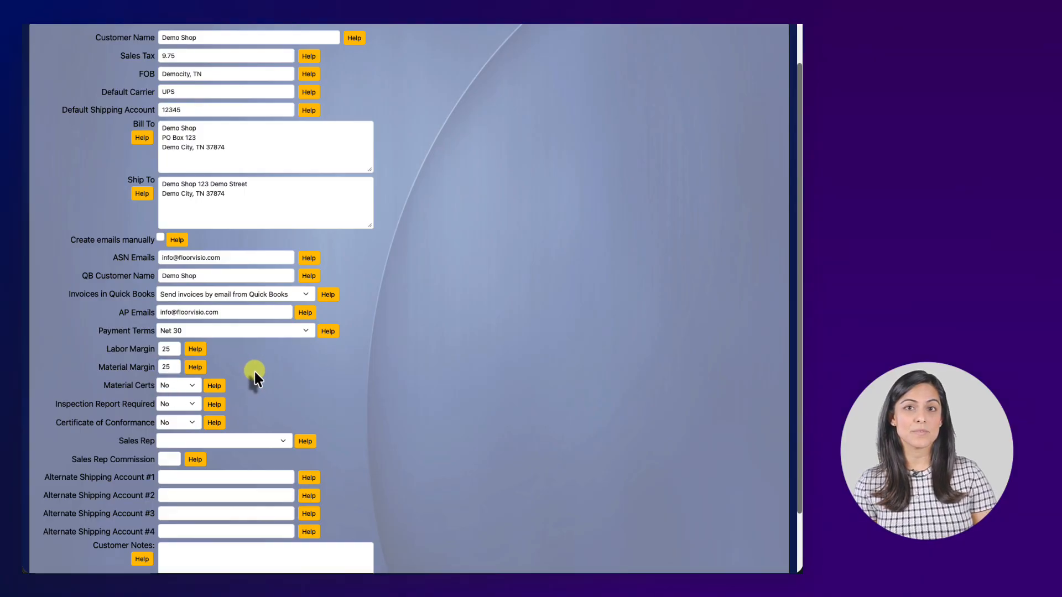
left_click(193, 384)
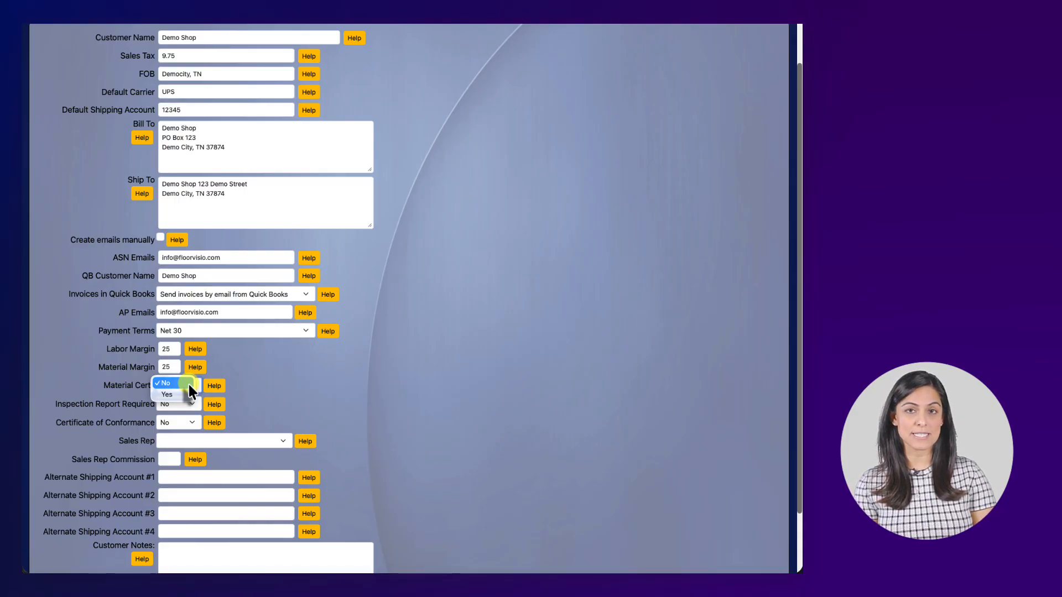
left_click(188, 383)
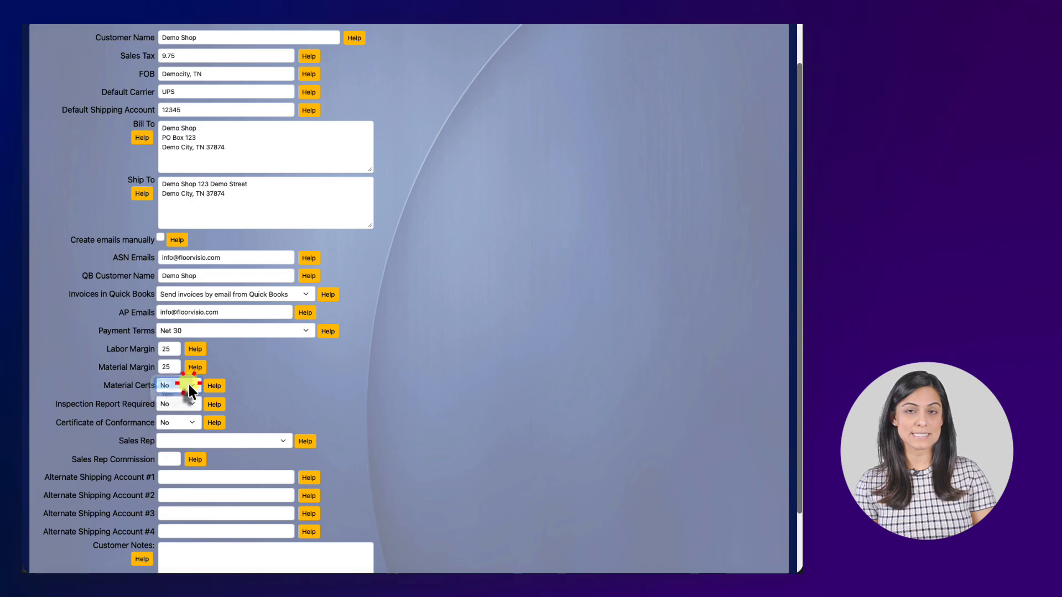
left_click(190, 403)
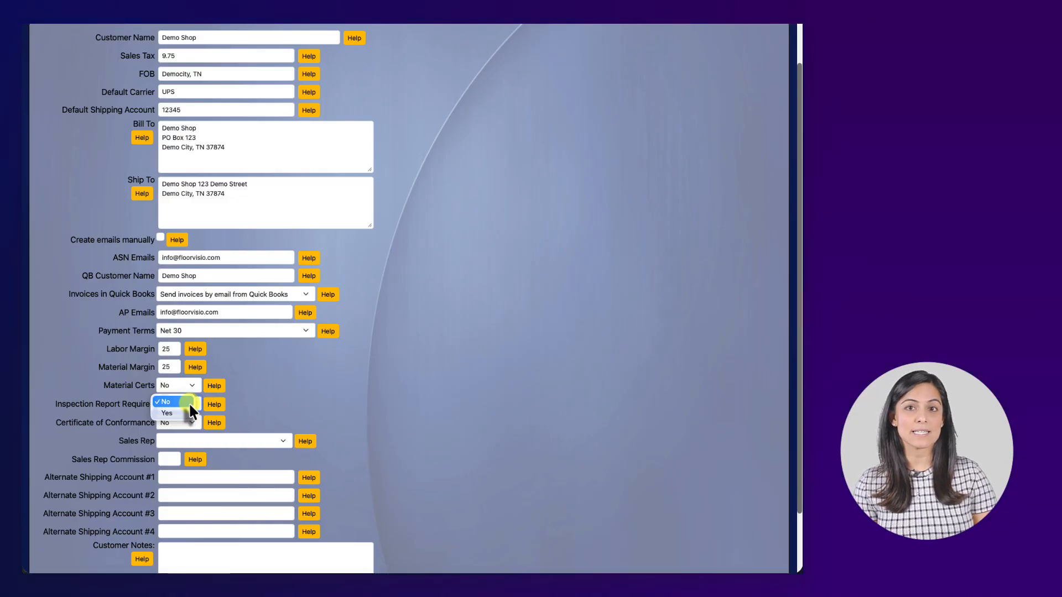
left_click(186, 410)
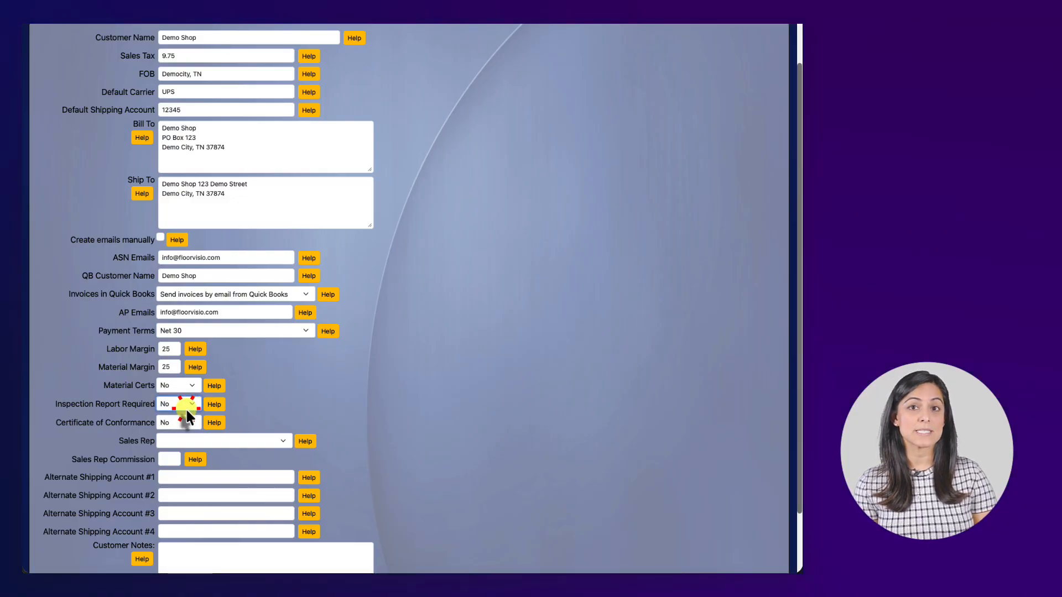
left_click(185, 404)
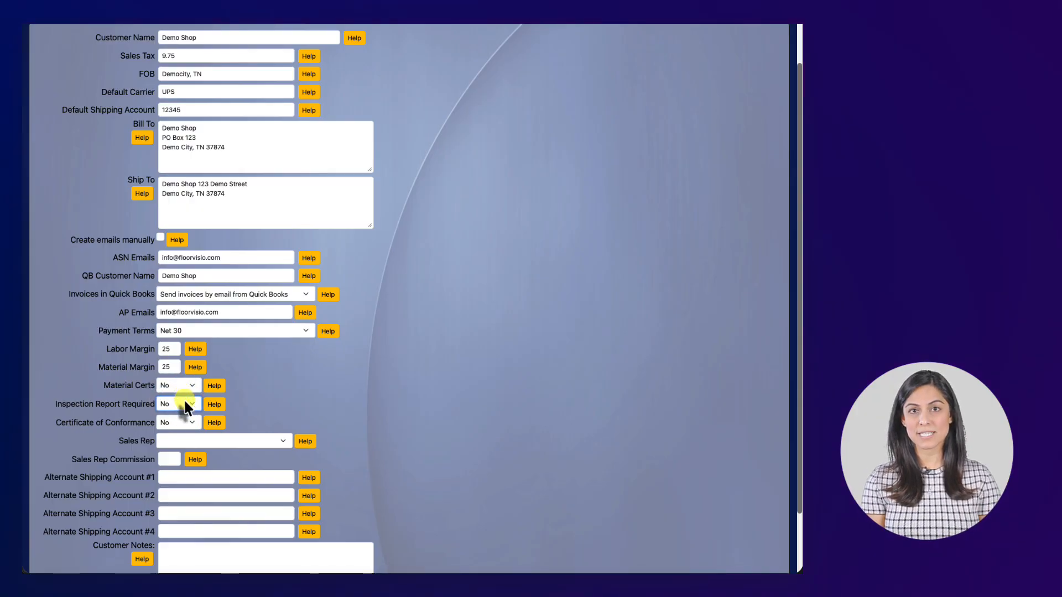
left_click(191, 422)
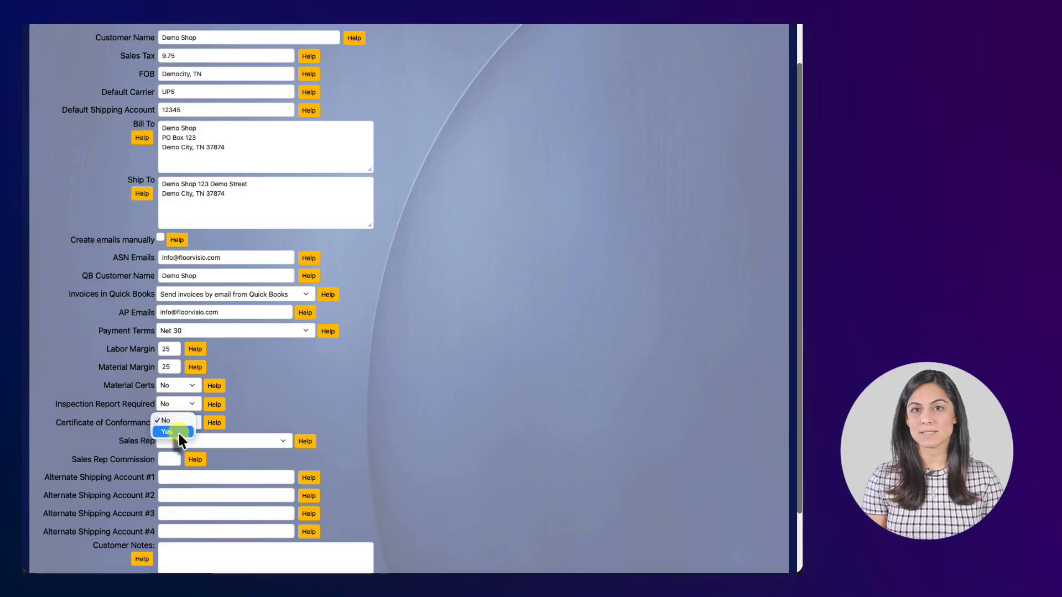
left_click(177, 432)
left_click(178, 425)
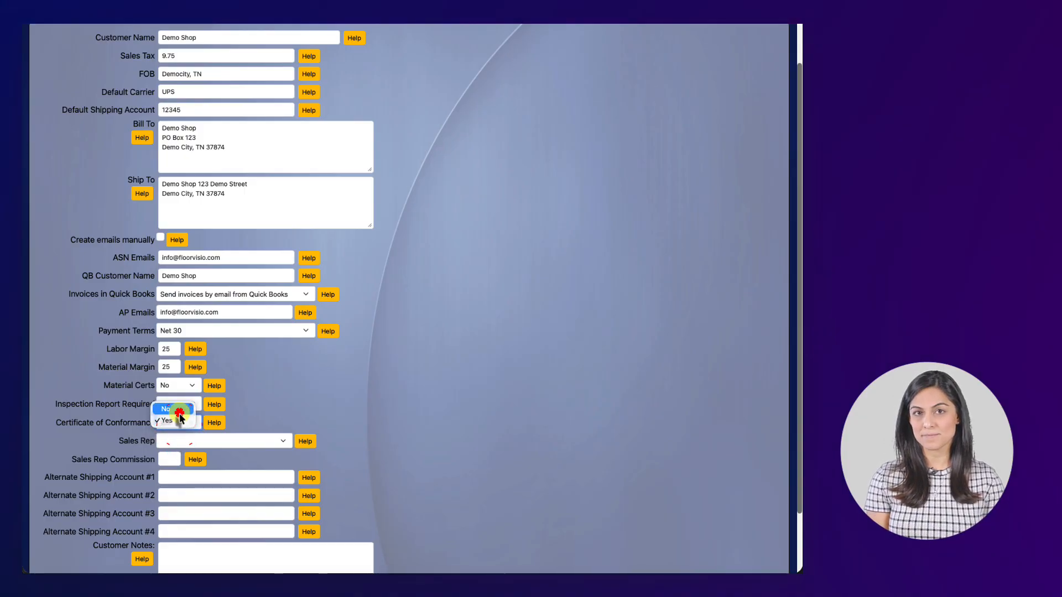
left_click(179, 412)
left_click(204, 437)
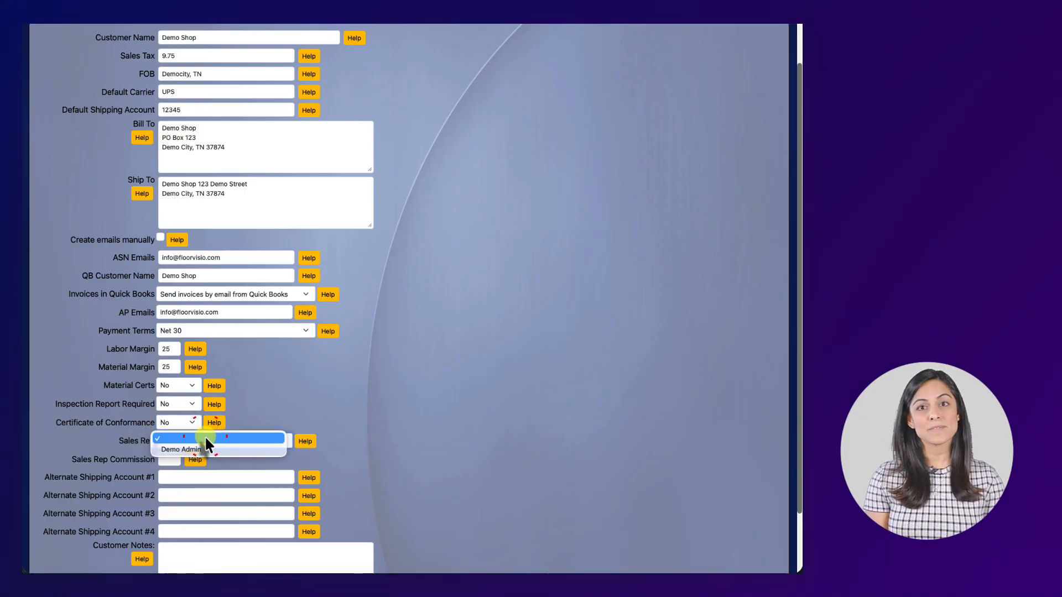
left_click(236, 420)
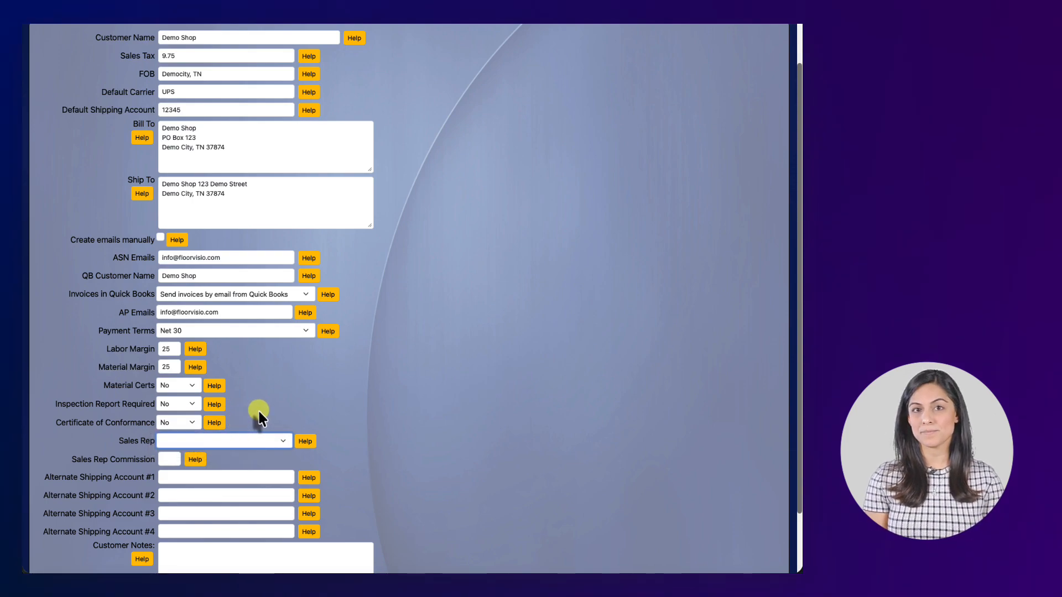
left_click(176, 459)
scroll(270, 423, "down", 1)
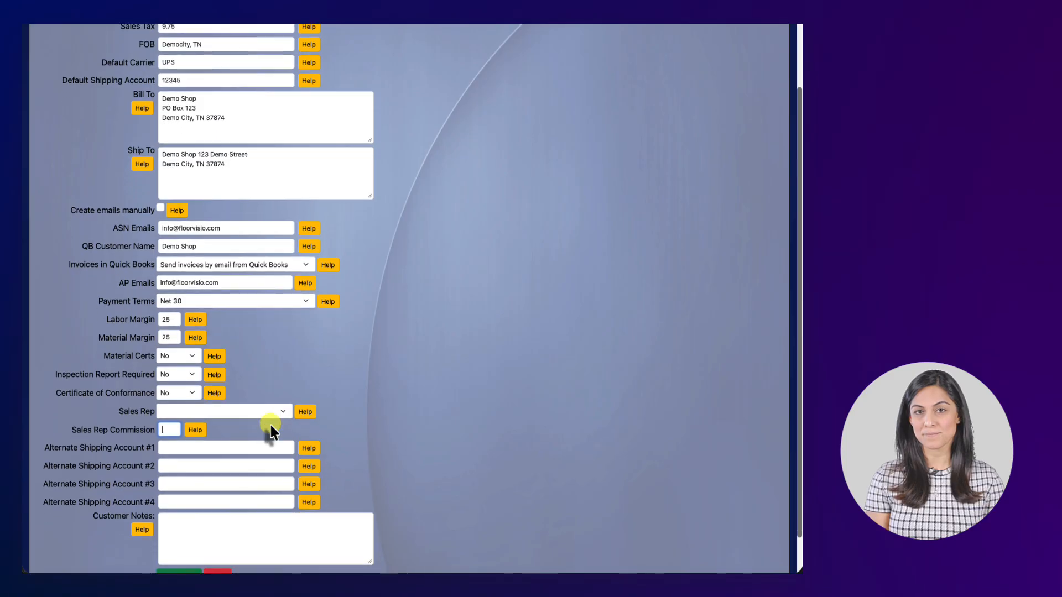
left_click(250, 446)
scroll(250, 443, "down", 1)
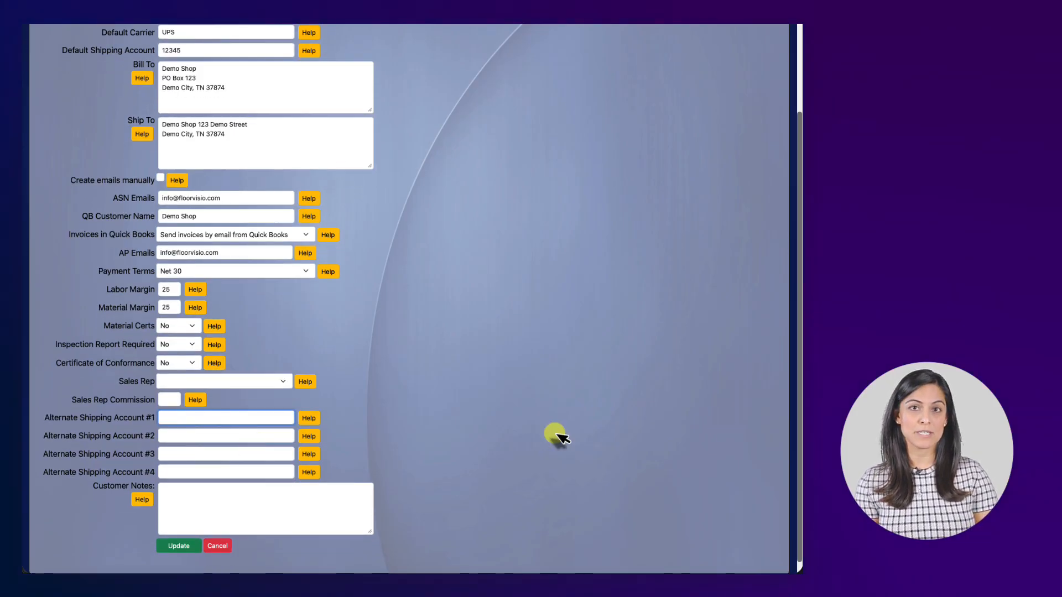
left_click(240, 437)
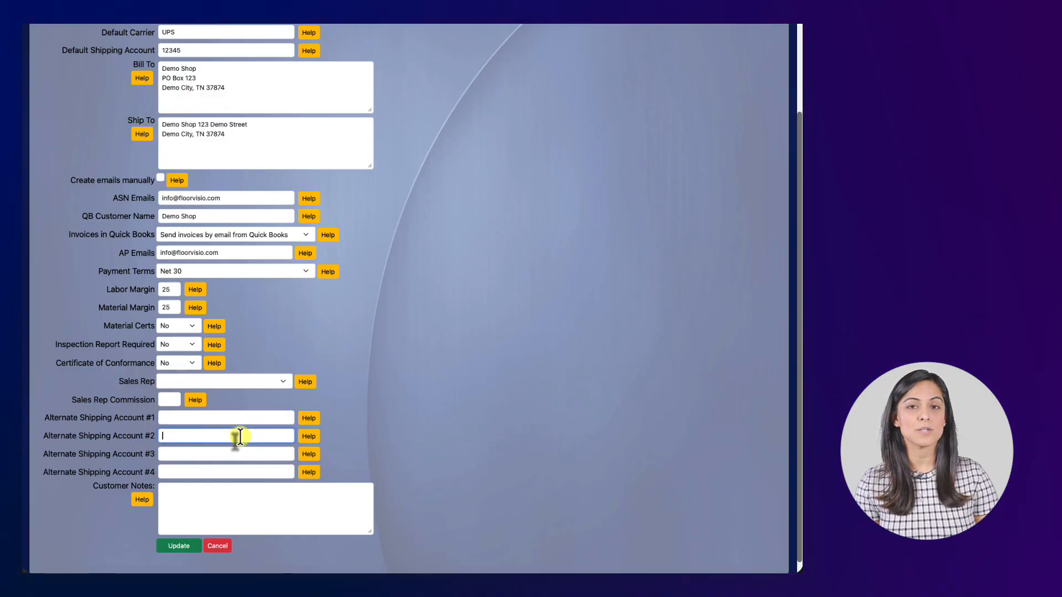
left_click(237, 453)
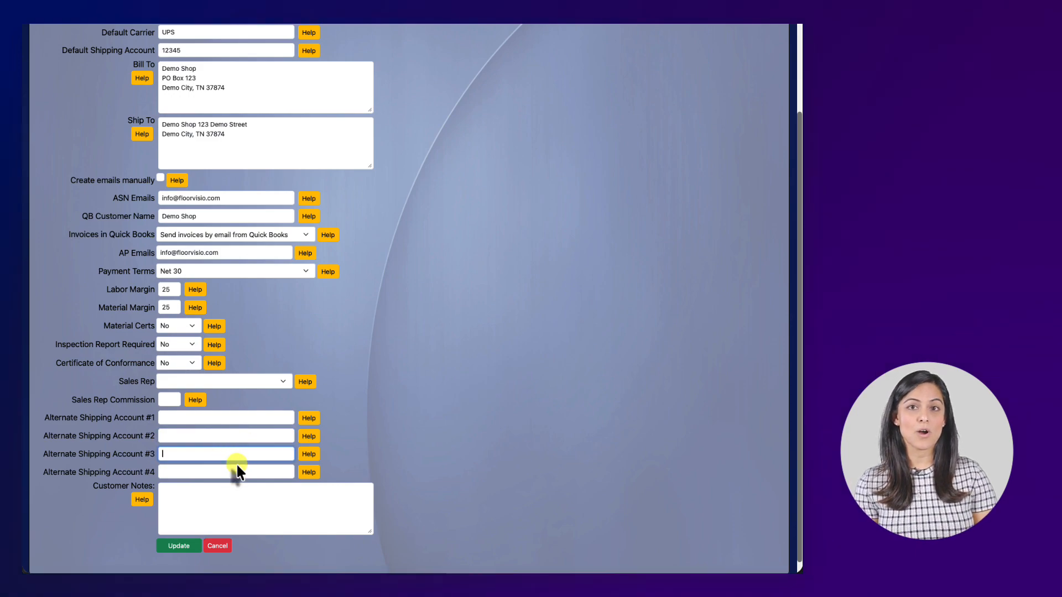
left_click(238, 473)
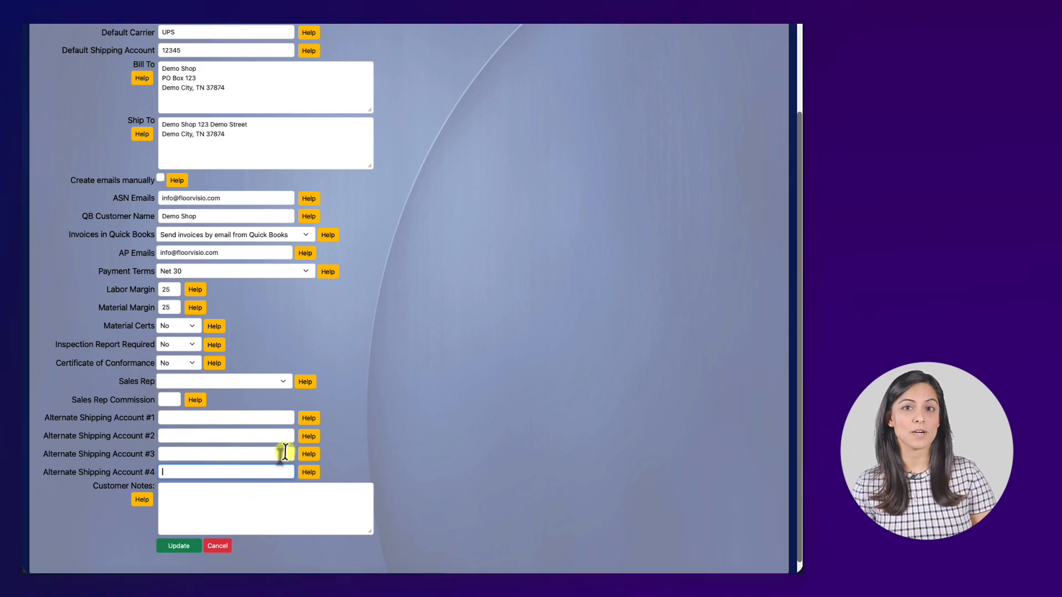
scroll(285, 450, "down", 1)
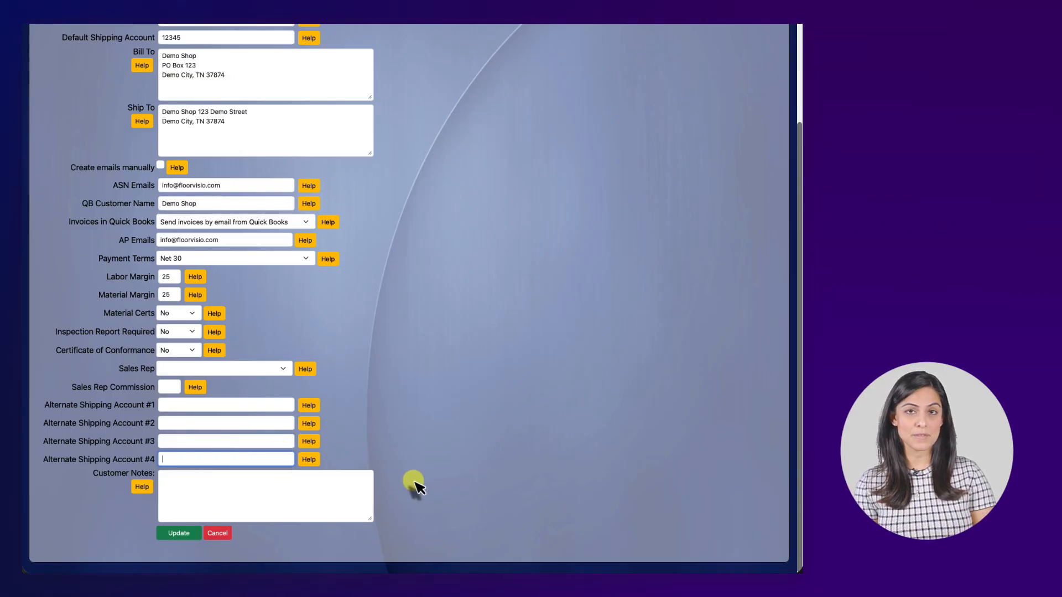
left_click(313, 488)
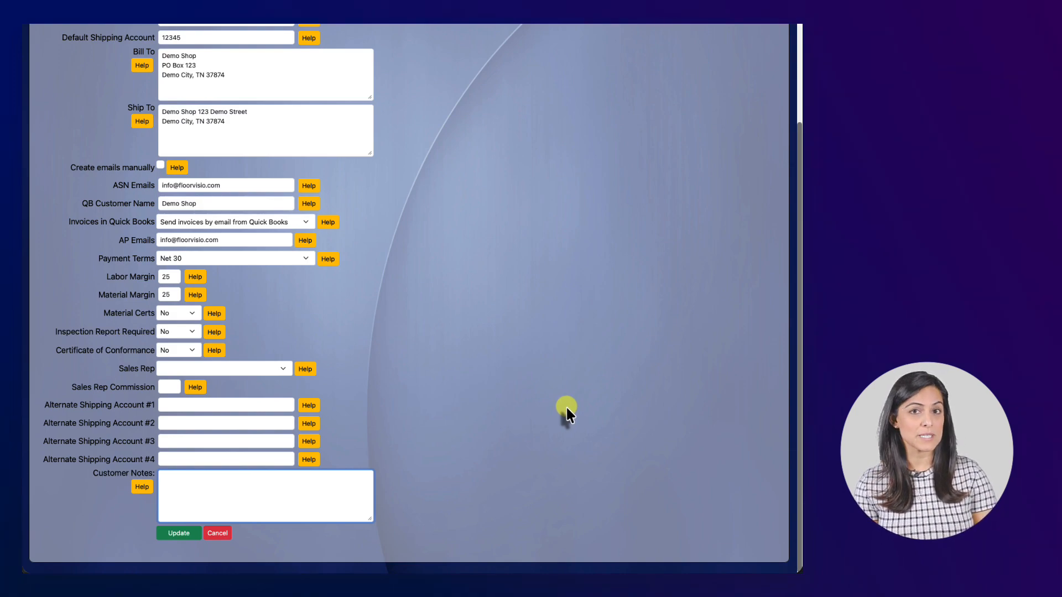
scroll(567, 410, "up", 5)
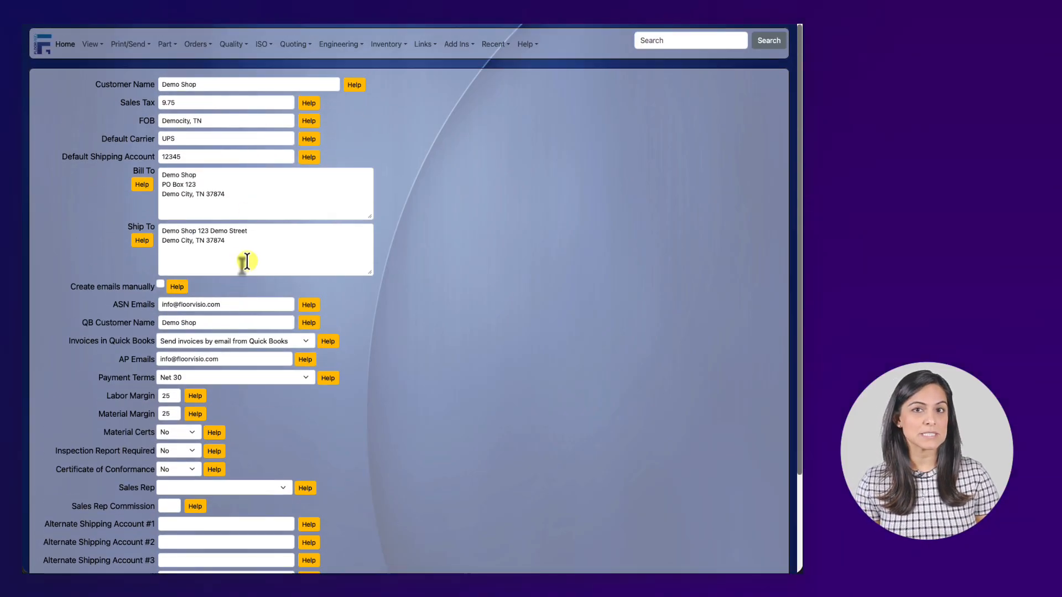
left_click(272, 215)
left_click(261, 239)
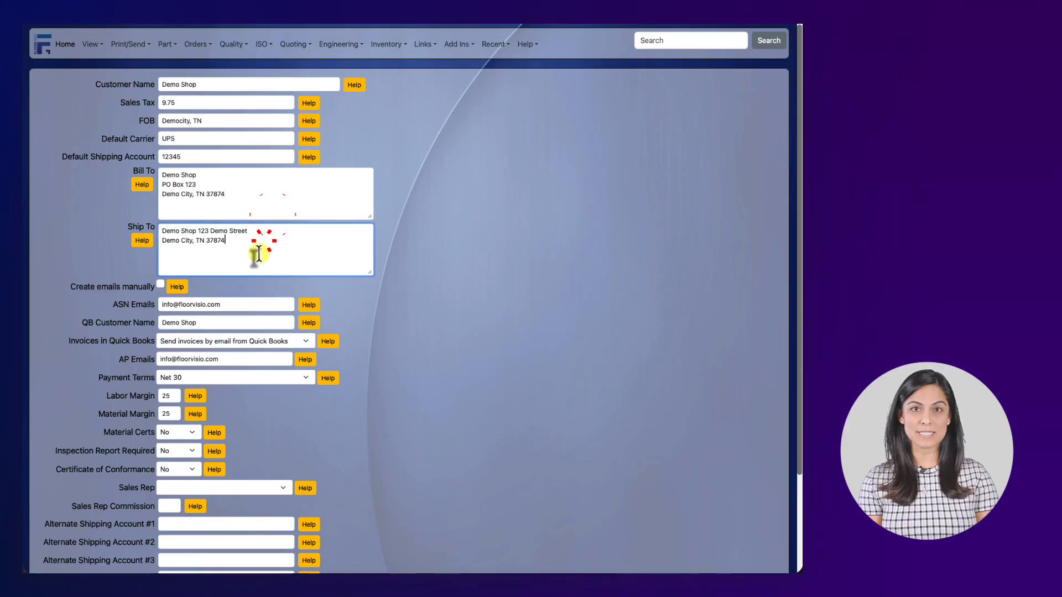
left_click(241, 307)
left_click(231, 358)
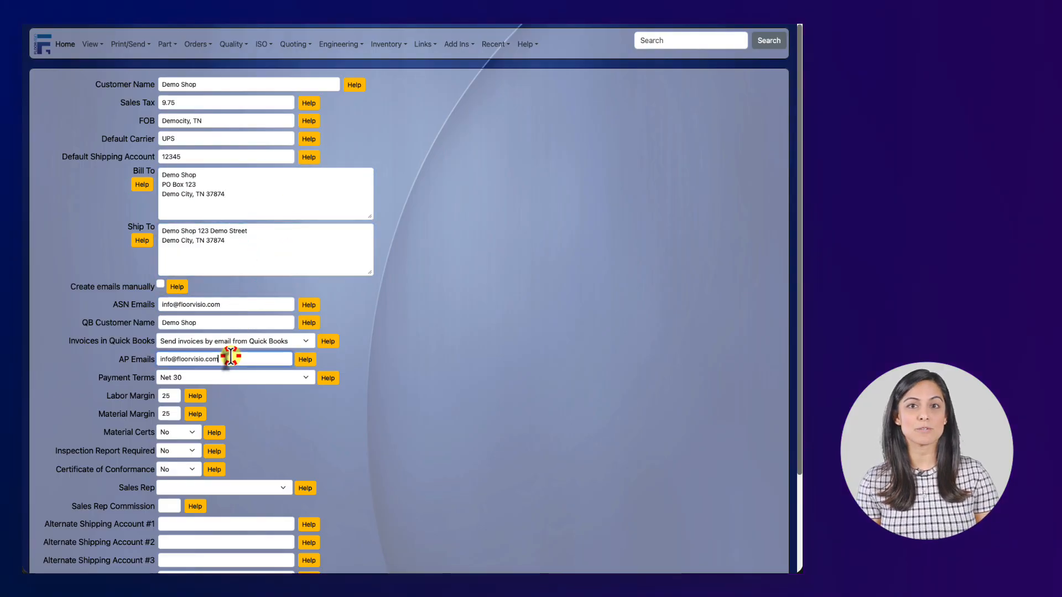